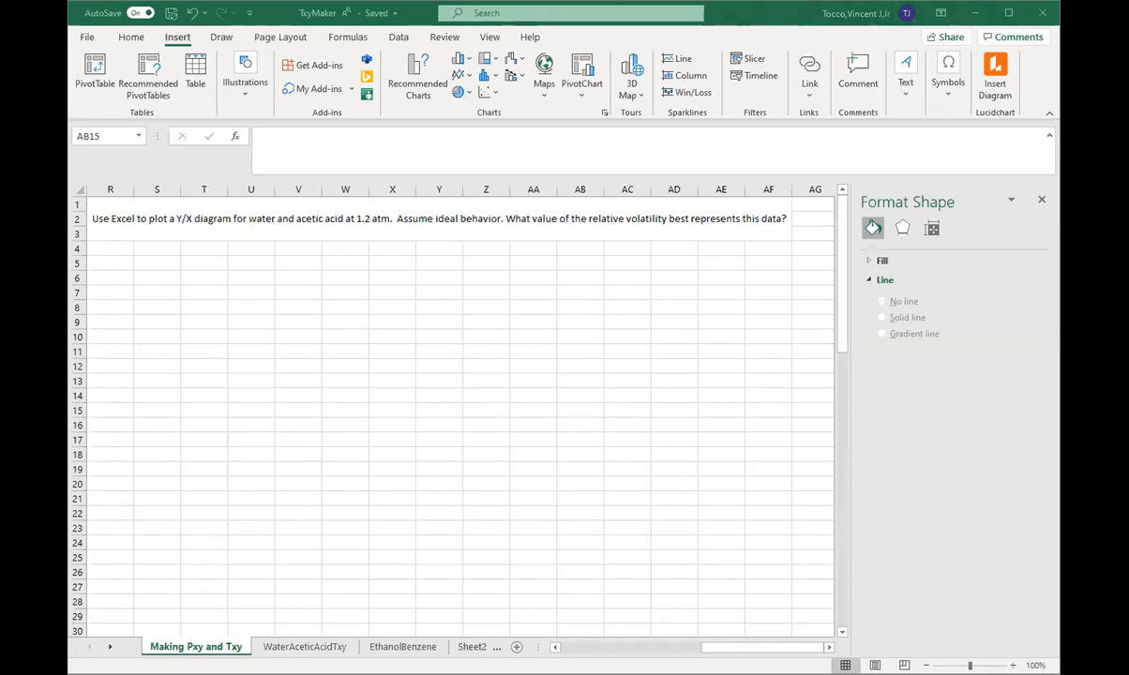
Step: Review the bubble constraint formula in E17 against the handwritten bubble point equation above the tables
click(683, 649)
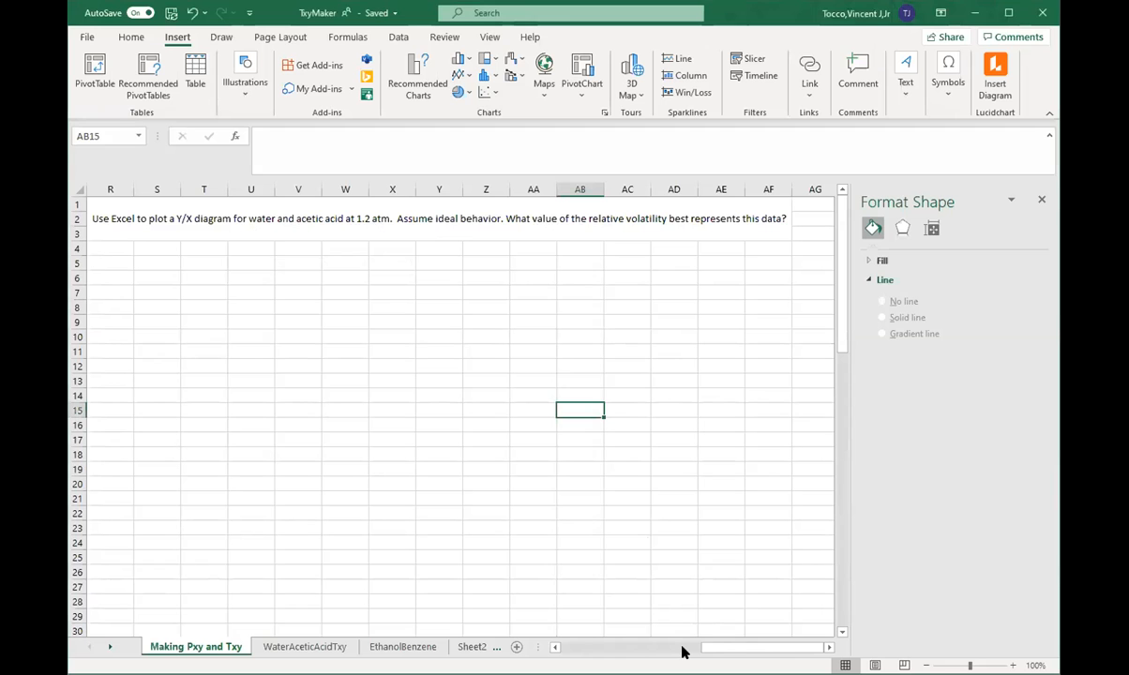
drag(753, 648, 606, 648)
scroll(324, 418, down, 1)
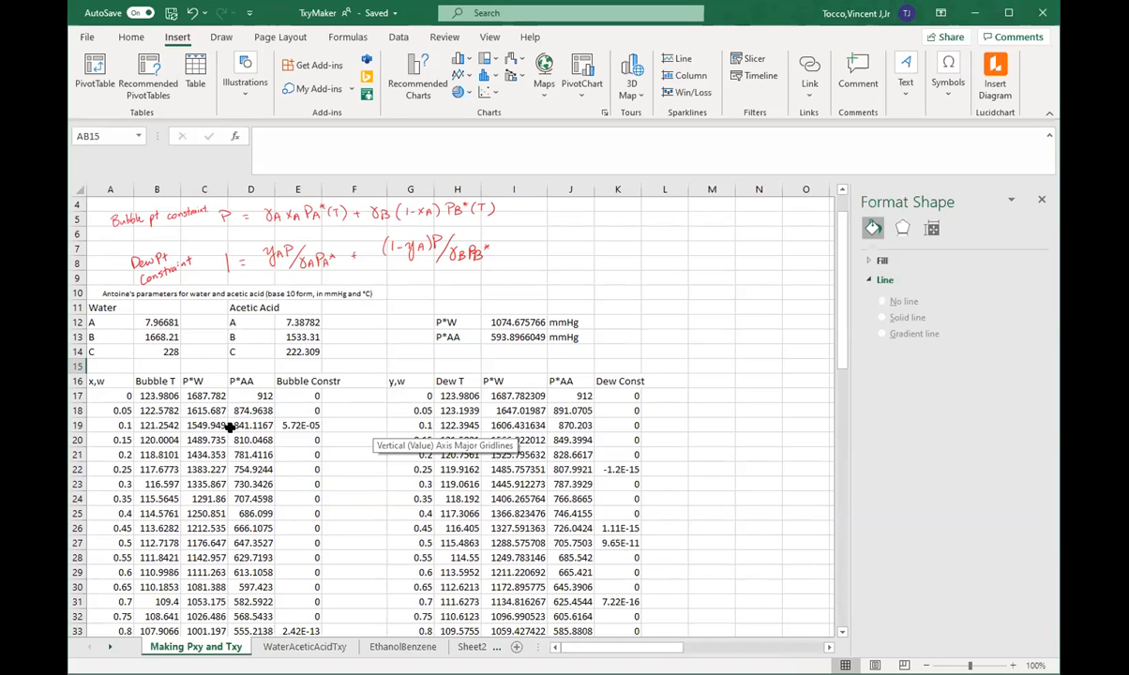
scroll(229, 425, down, 1)
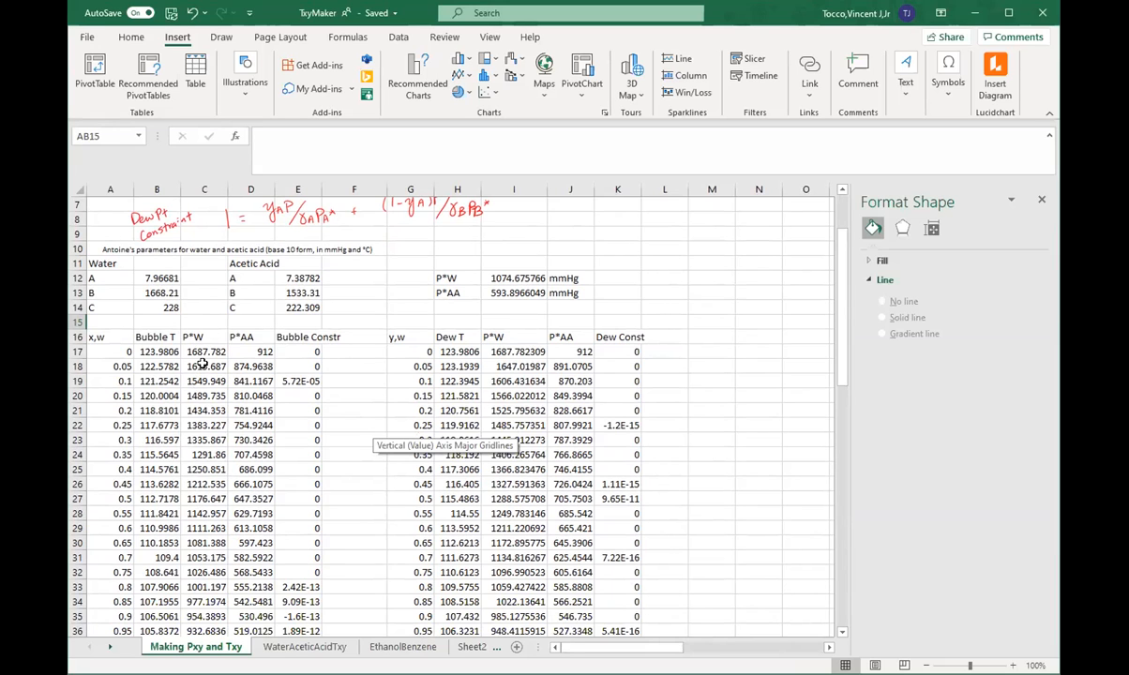
click(296, 352)
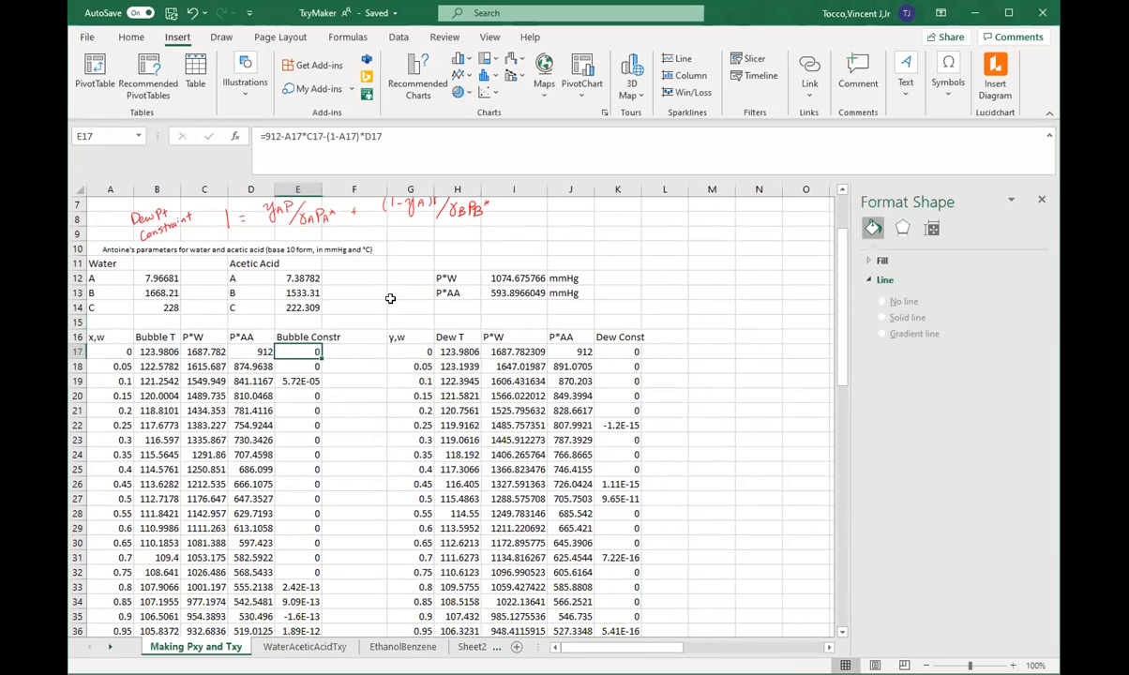
click(409, 152)
scroll(378, 247, up, 2)
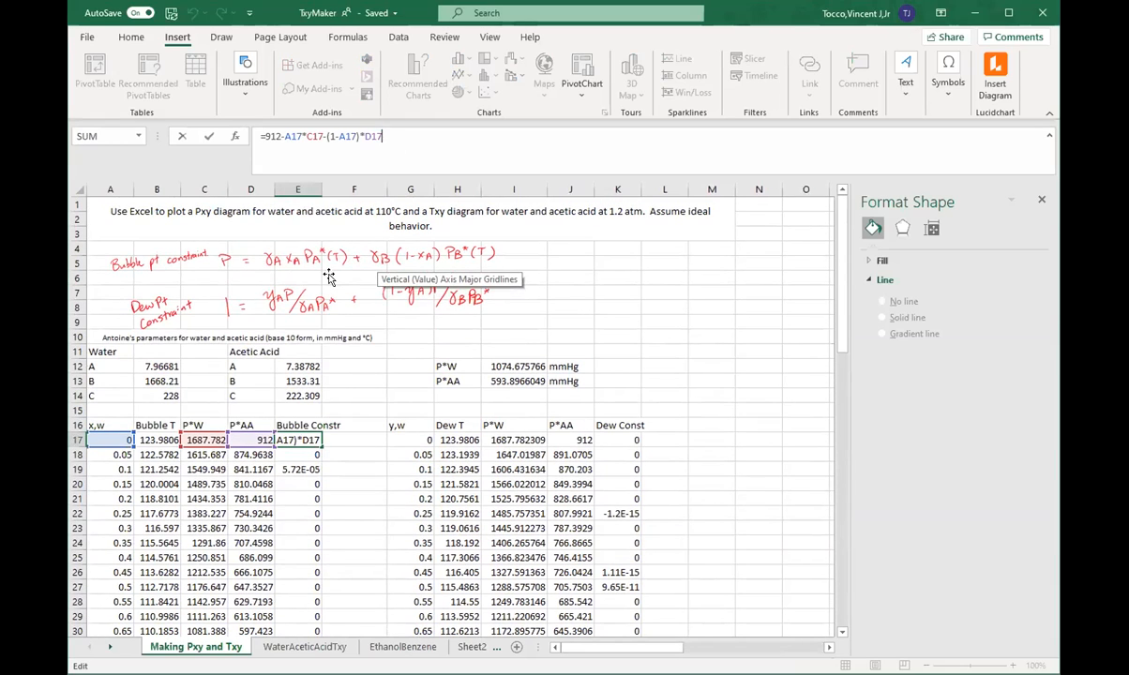
key(Return)
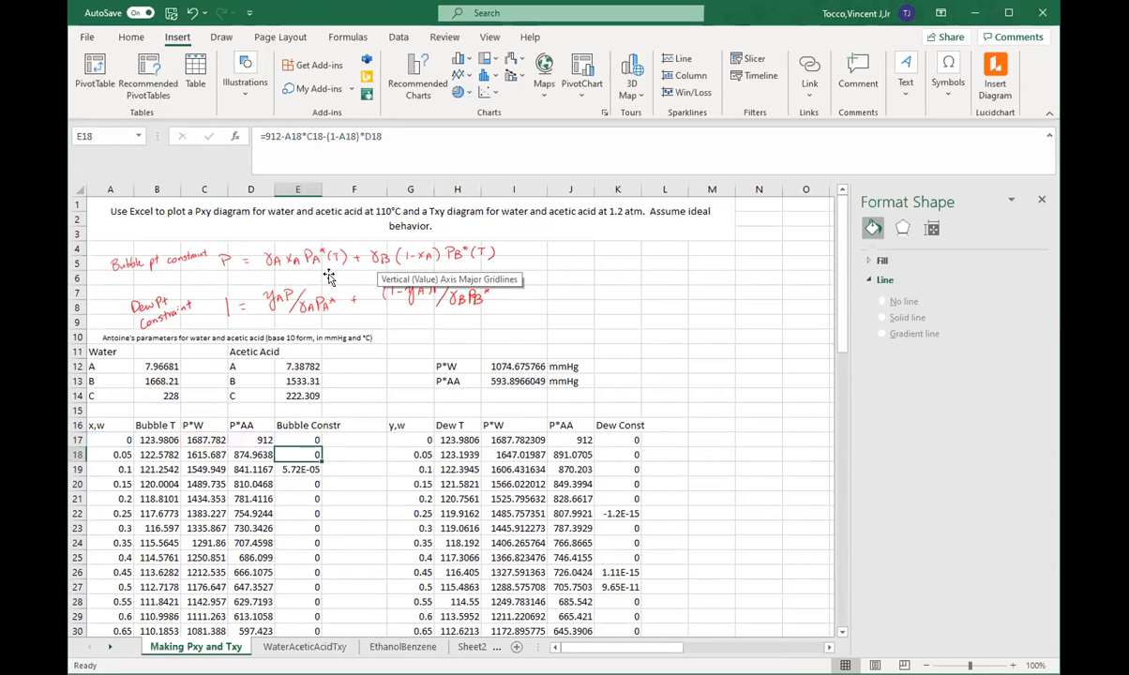
scroll(309, 319, down, 2)
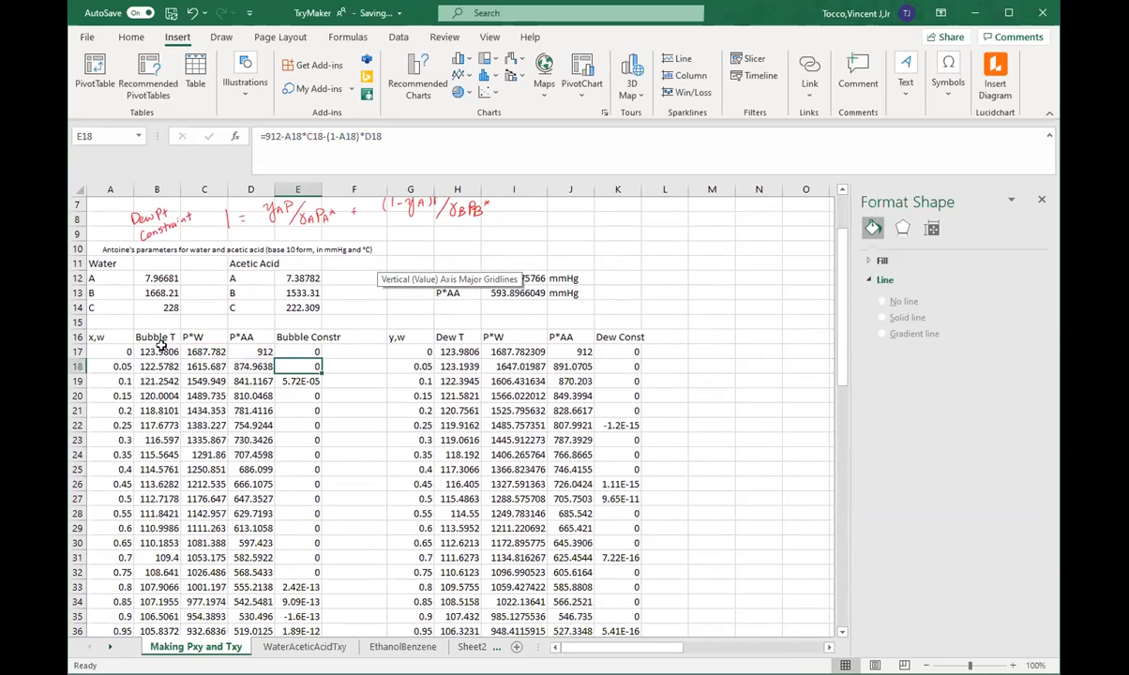
Step: Copy the bubble point table A16:E37 and paste it at R6 under the Y/X diagram problem statement
scroll(390, 336, down, 1)
drag(94, 294, 309, 601)
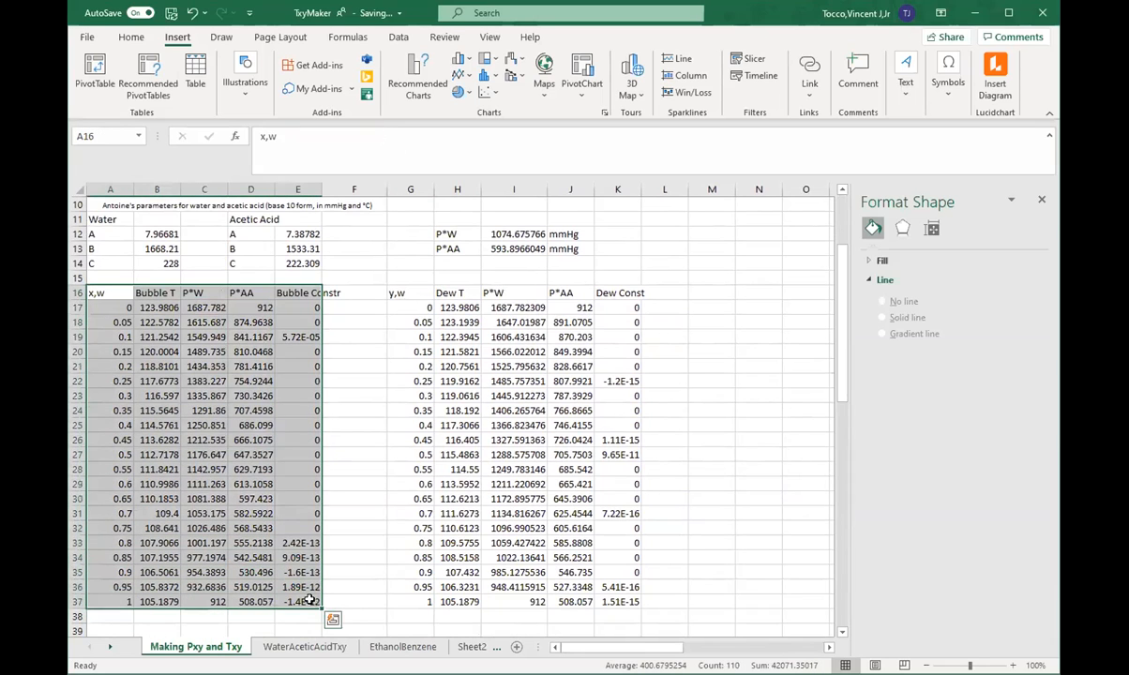
right_click(109, 293)
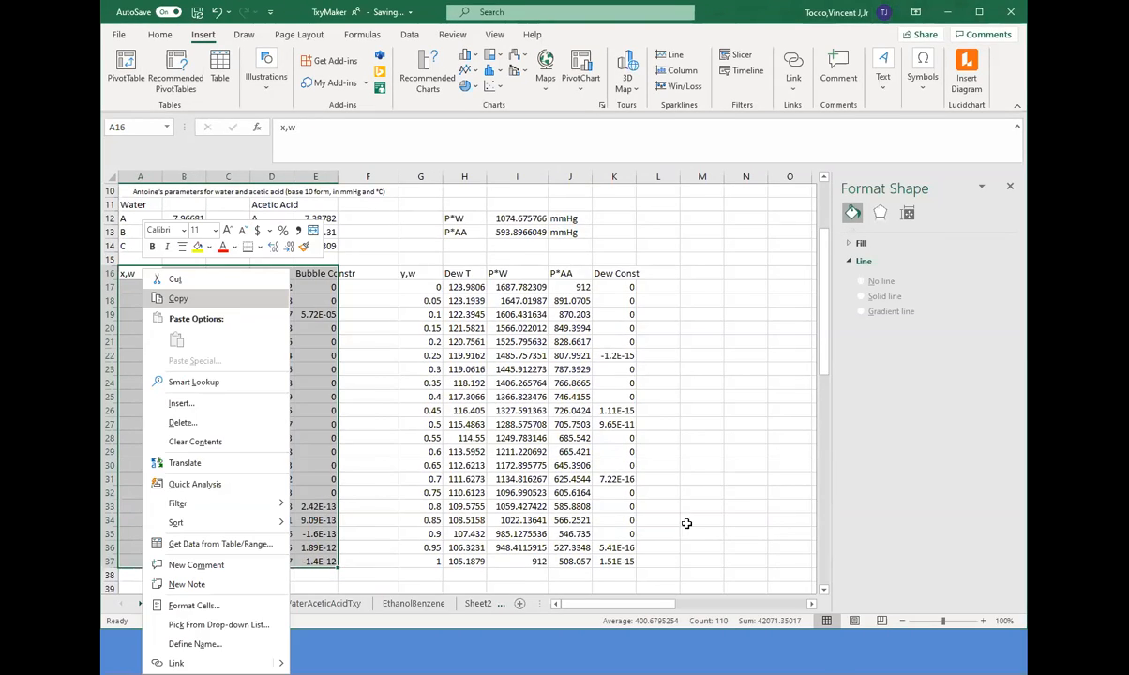
click(178, 298)
scroll(686, 523, up, 3)
click(663, 649)
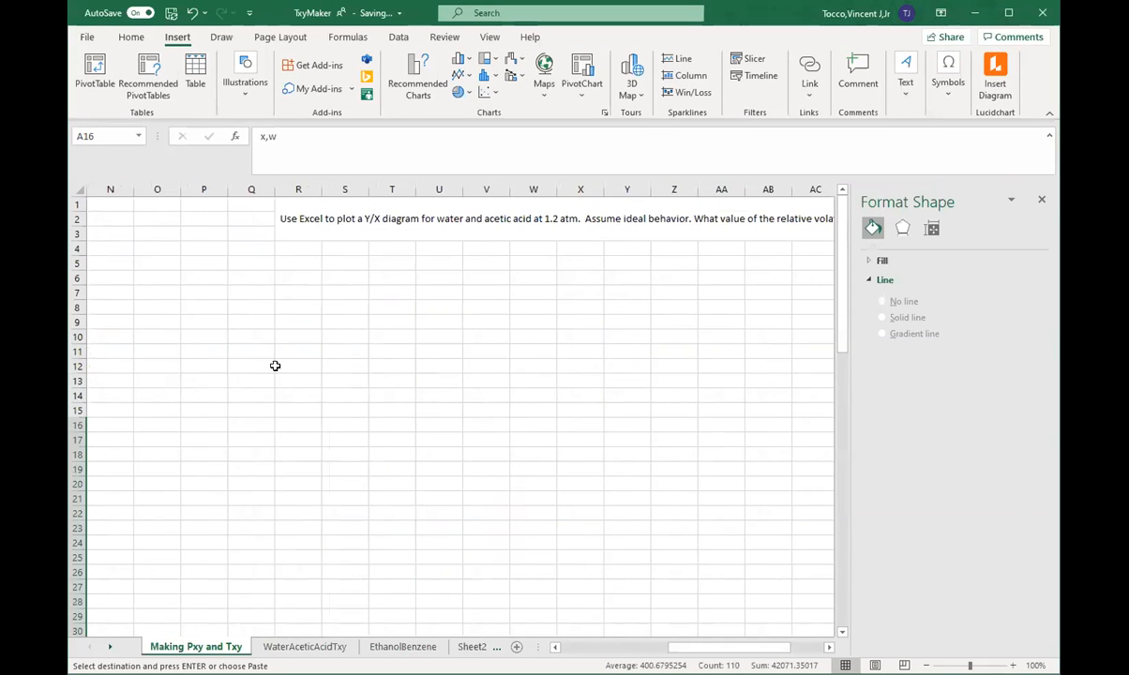
click(286, 276)
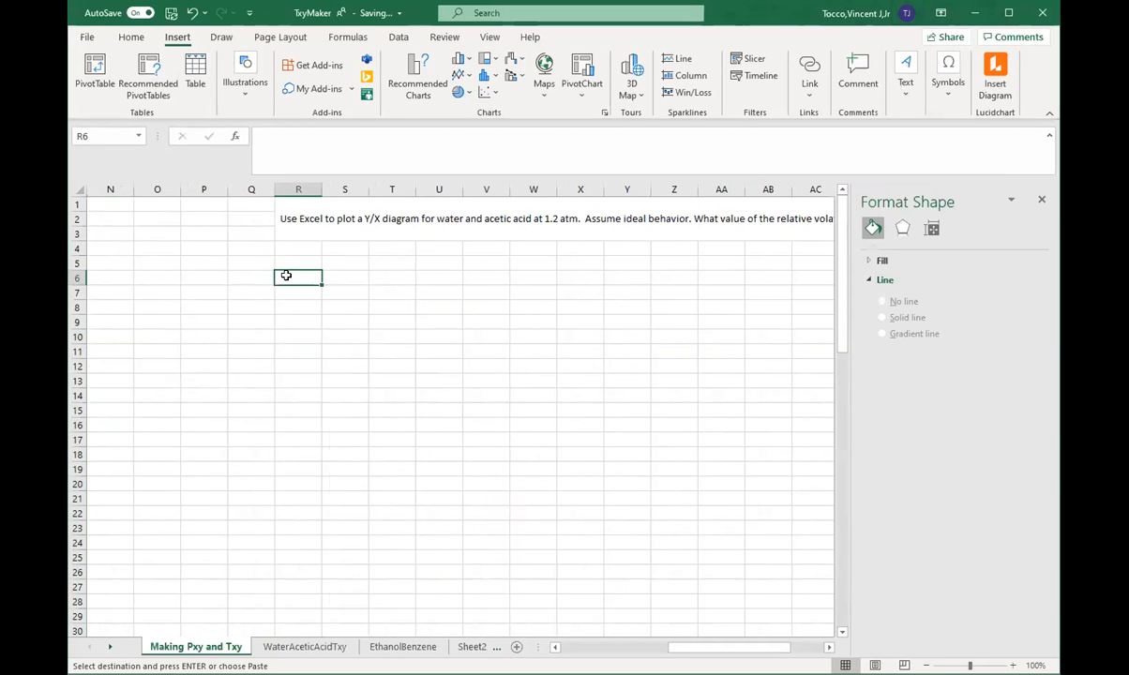
key(ctrl+v)
click(582, 350)
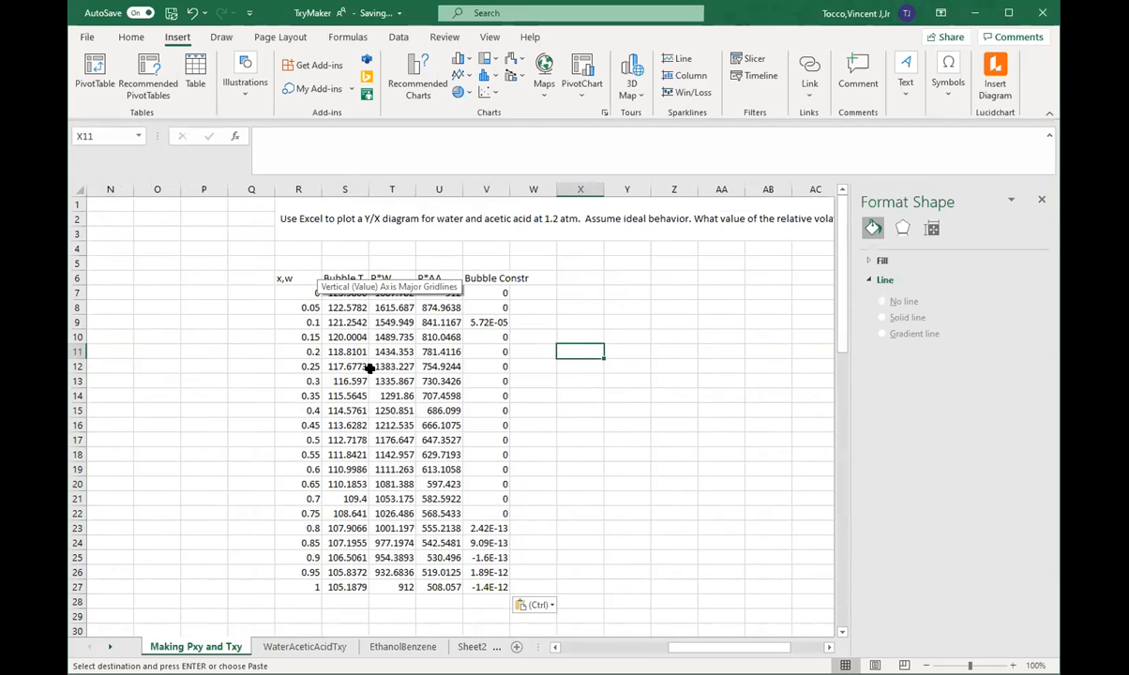
Step: Insert a new column before Bubble T in the copied table and enter the header y_w in S6
drag(695, 647, 604, 648)
scroll(359, 454, down, 1)
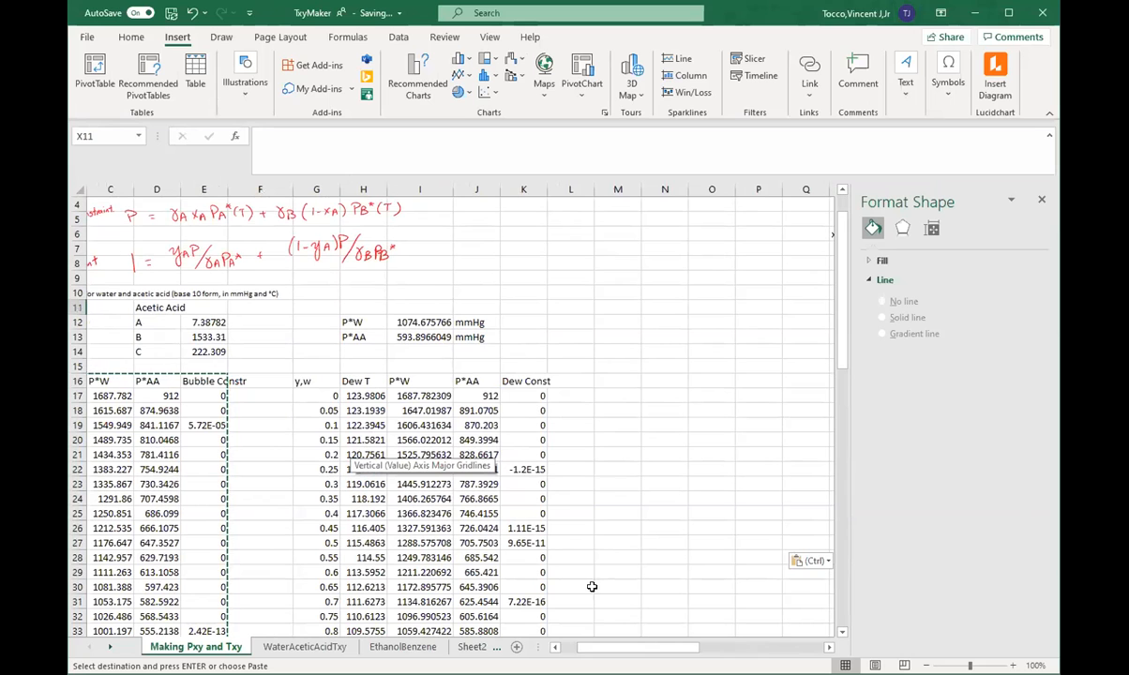
drag(606, 647, 706, 647)
scroll(291, 259, up, 1)
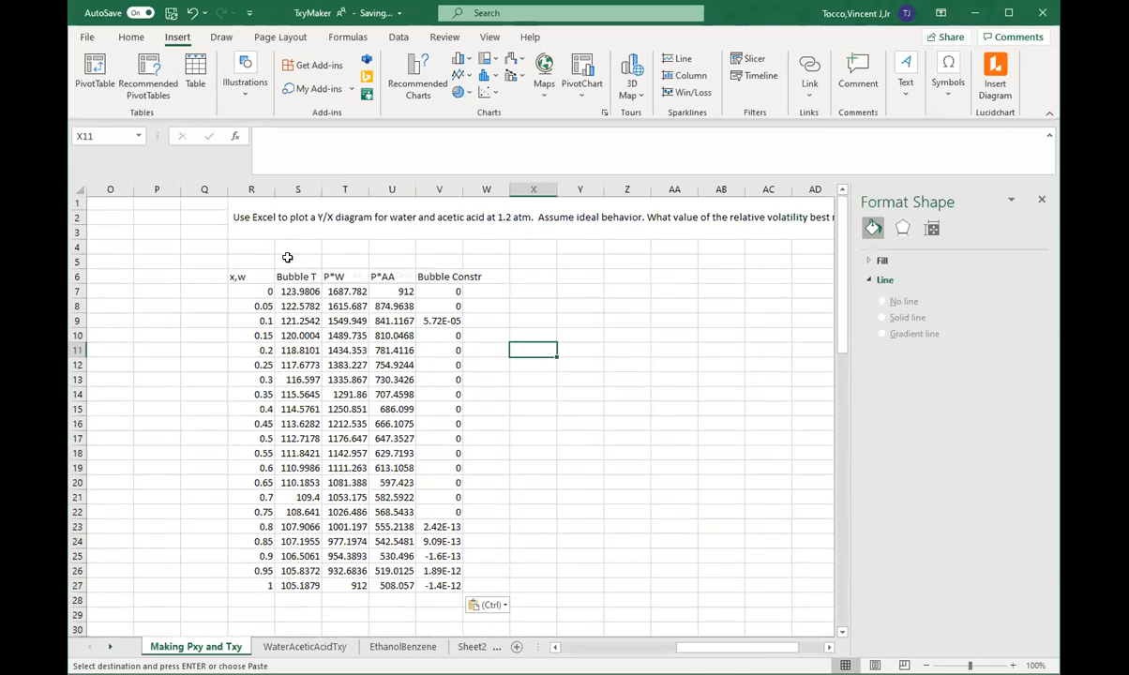
click(293, 187)
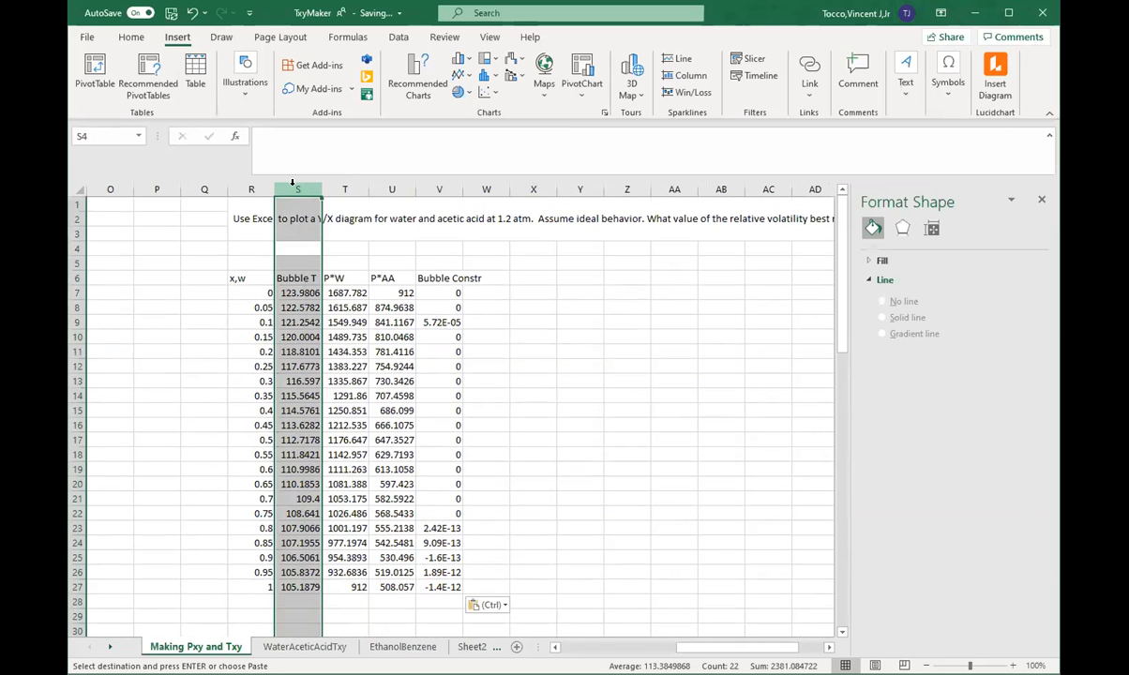
key(ctrl+shift+=)
click(310, 281)
text(y)
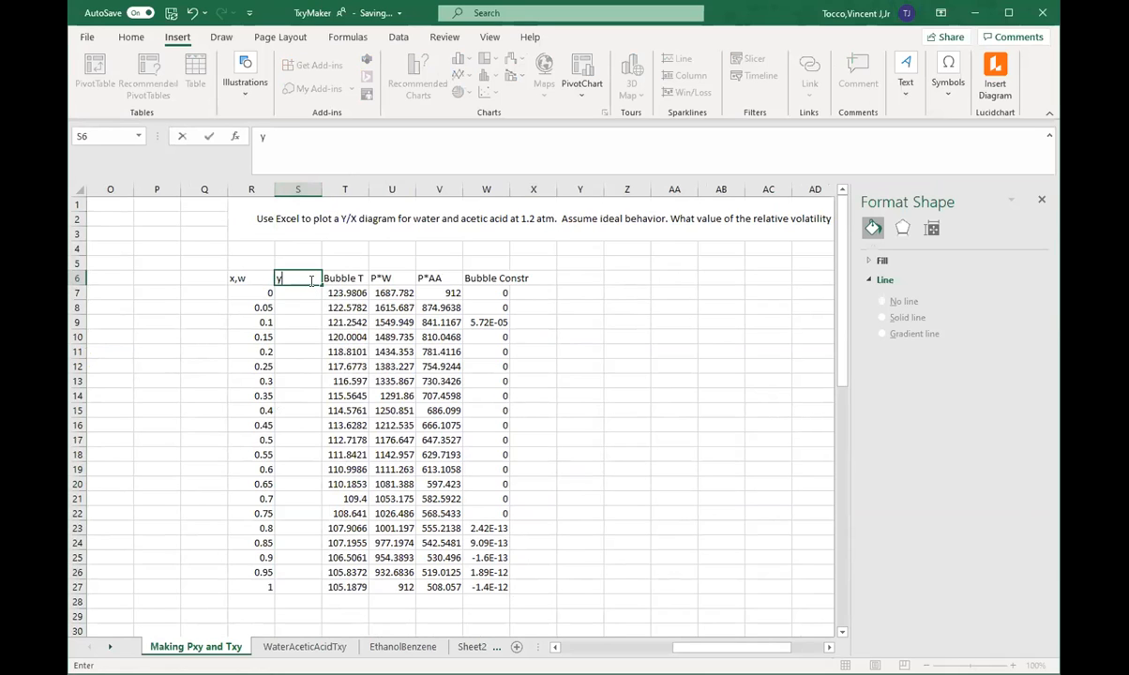
key(BackSpace)
key(BackSpace)
key(Return)
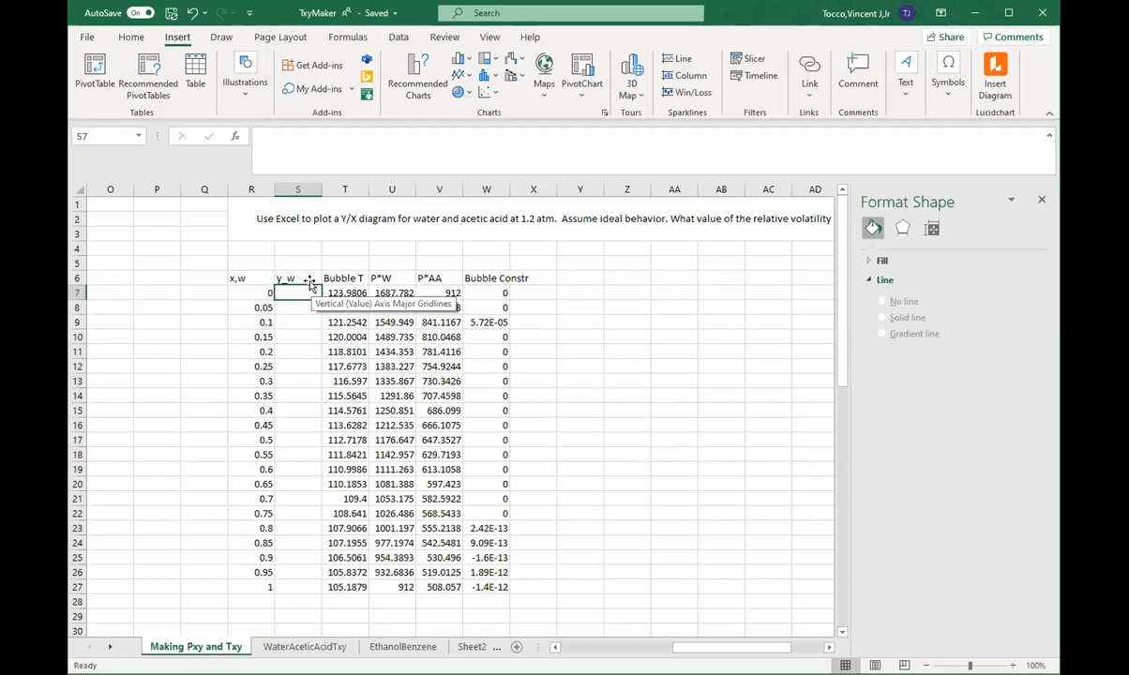
Step: Enter the formula =R7*U7/912 in S7 and fill it down the y_w column to S27
text(=)
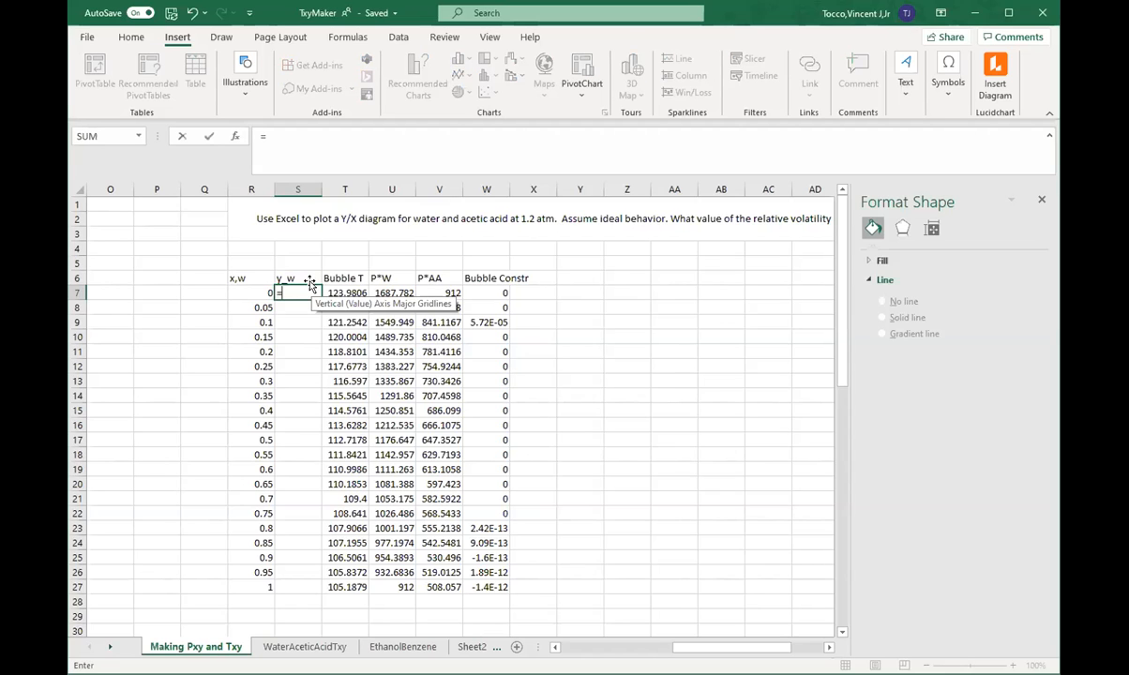
click(252, 289)
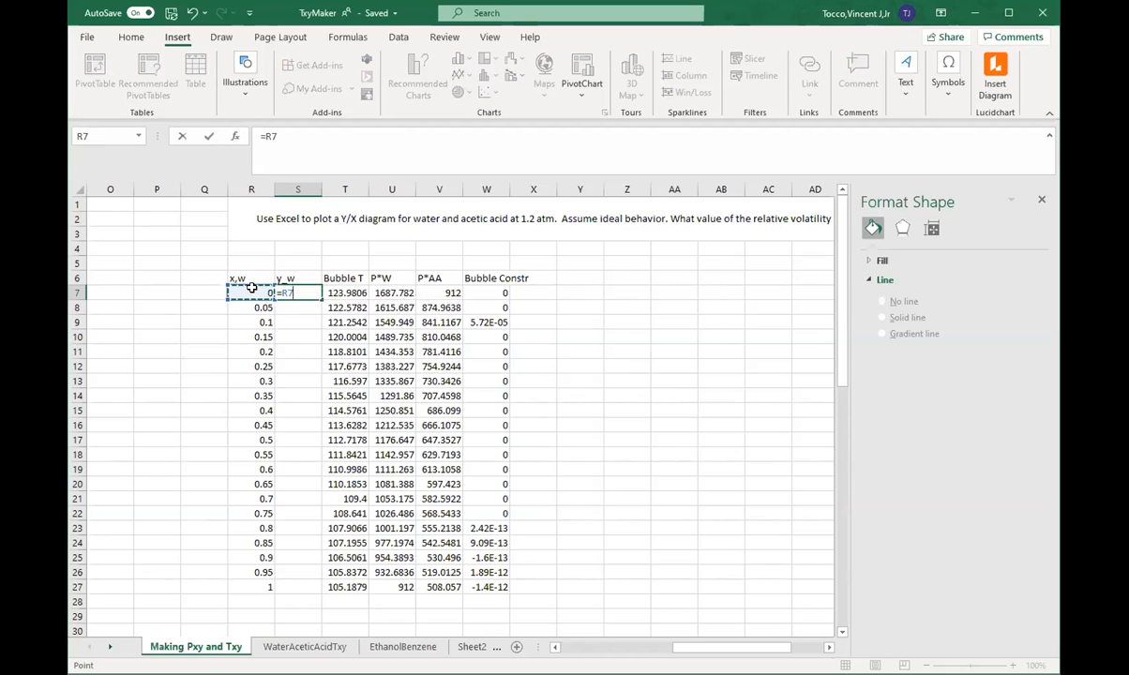
text(*)
click(394, 292)
text(/)
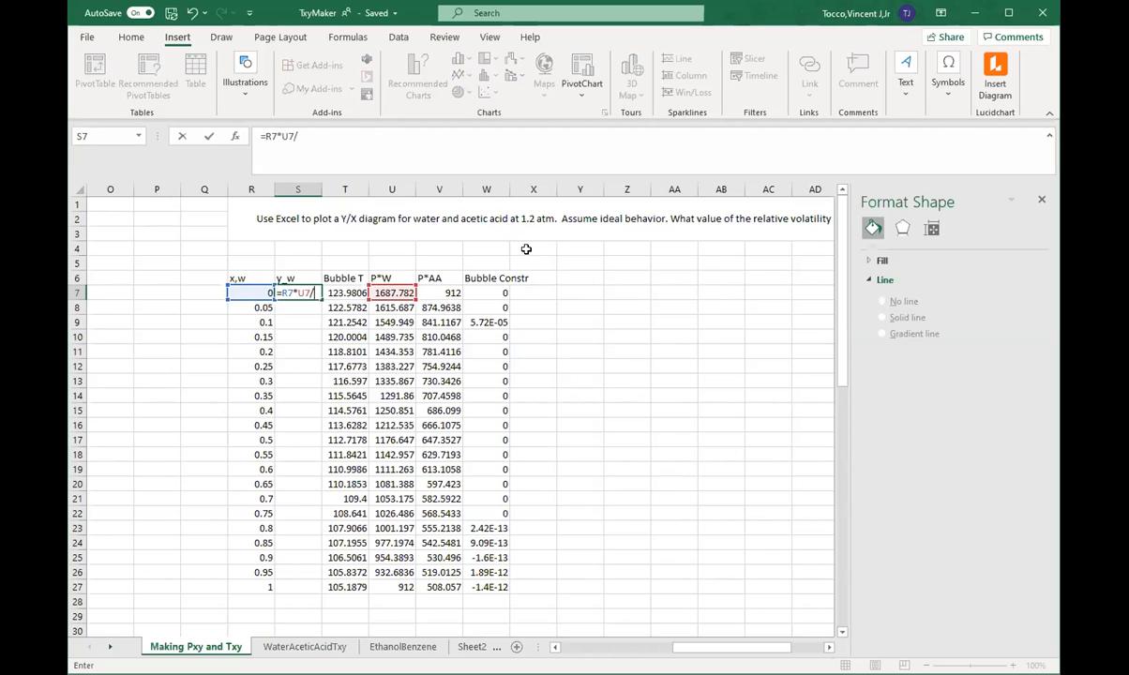
text(912)
key(ctrl+Return)
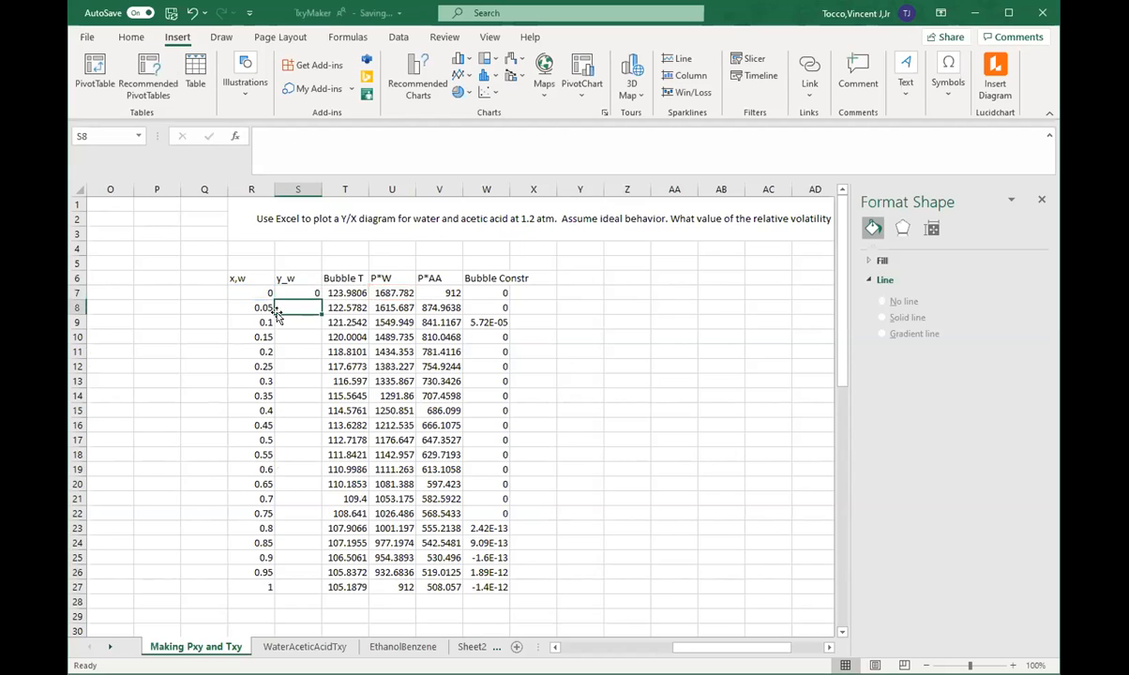
double_click(320, 297)
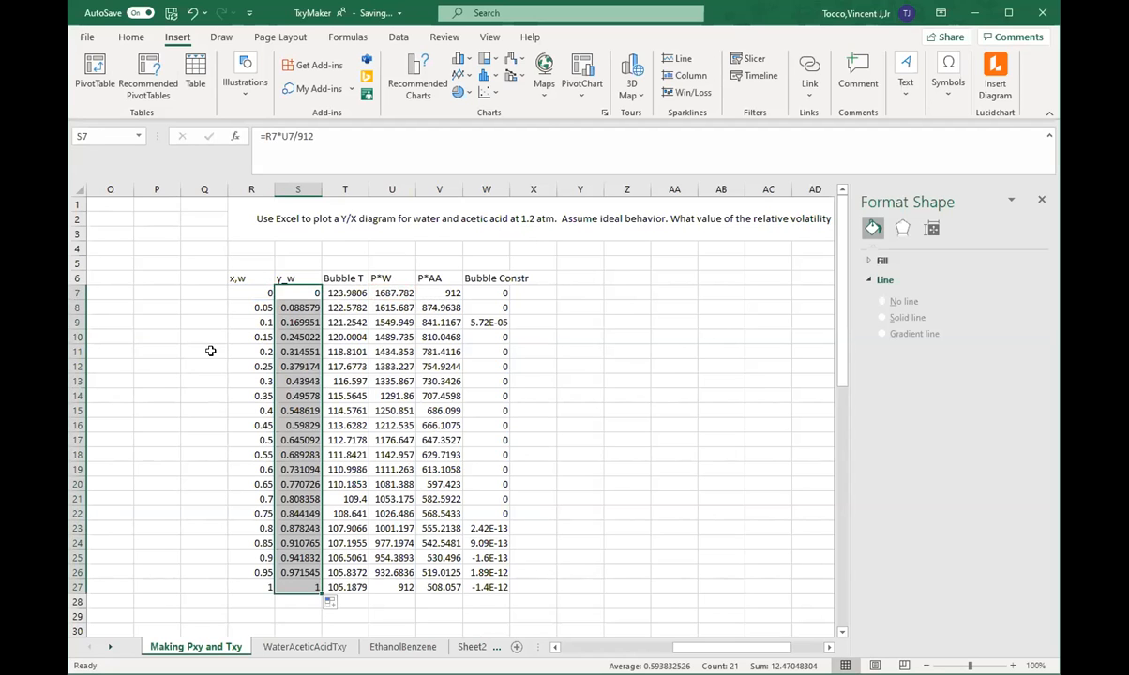
Step: Move the y/x chart for the water/acetic acid system up beside the copied table
ctrl+scroll(211, 351, down, 1)
scroll(242, 365, down, 3)
scroll(242, 366, down, 5)
drag(550, 392, 650, 310)
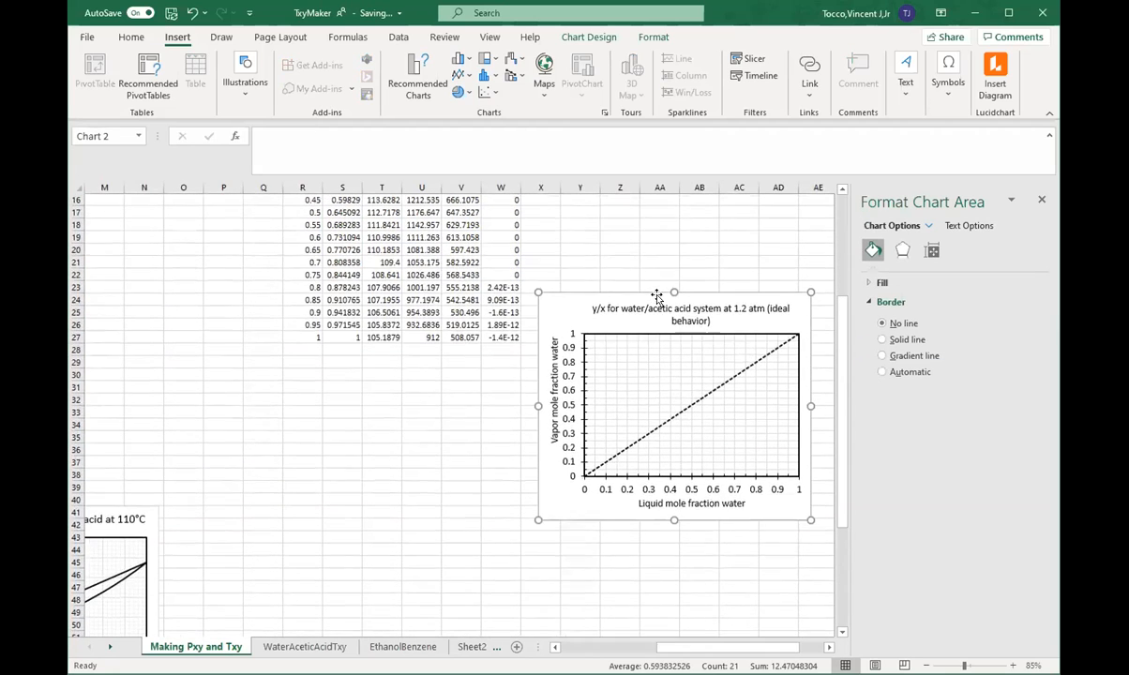
scroll(647, 310, up, 3)
drag(605, 403, 596, 207)
scroll(572, 281, up, 3)
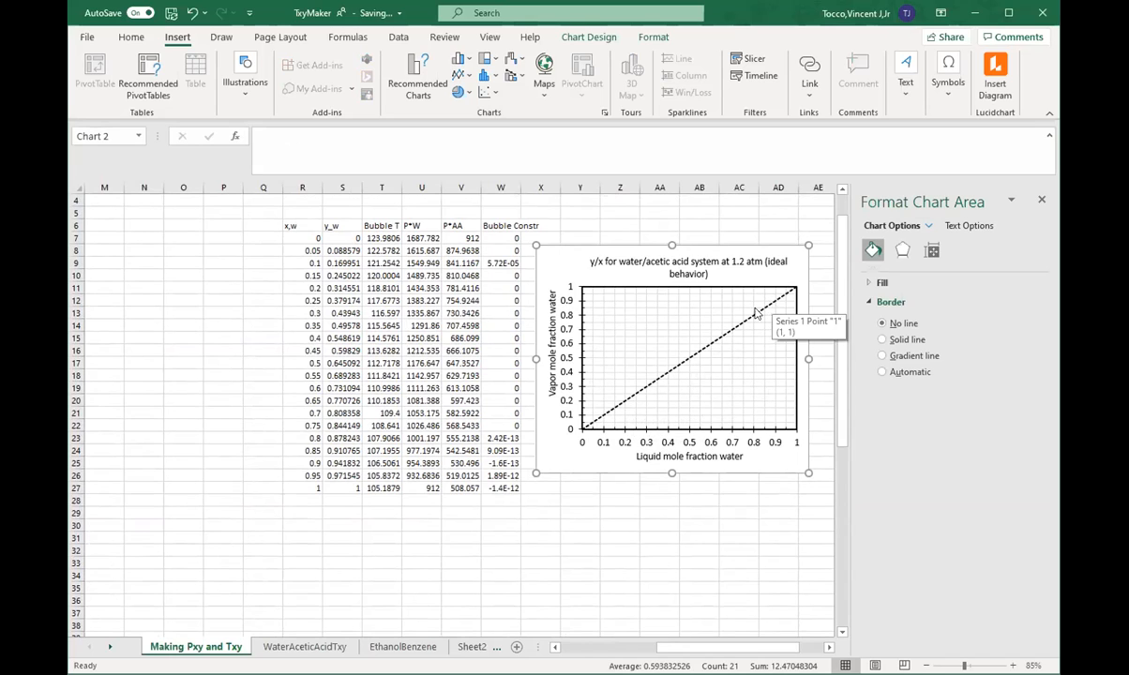
Step: Move the Pxy chart aside to uncover K57:L58, the source cells of the y/x chart's diagonal series
click(676, 371)
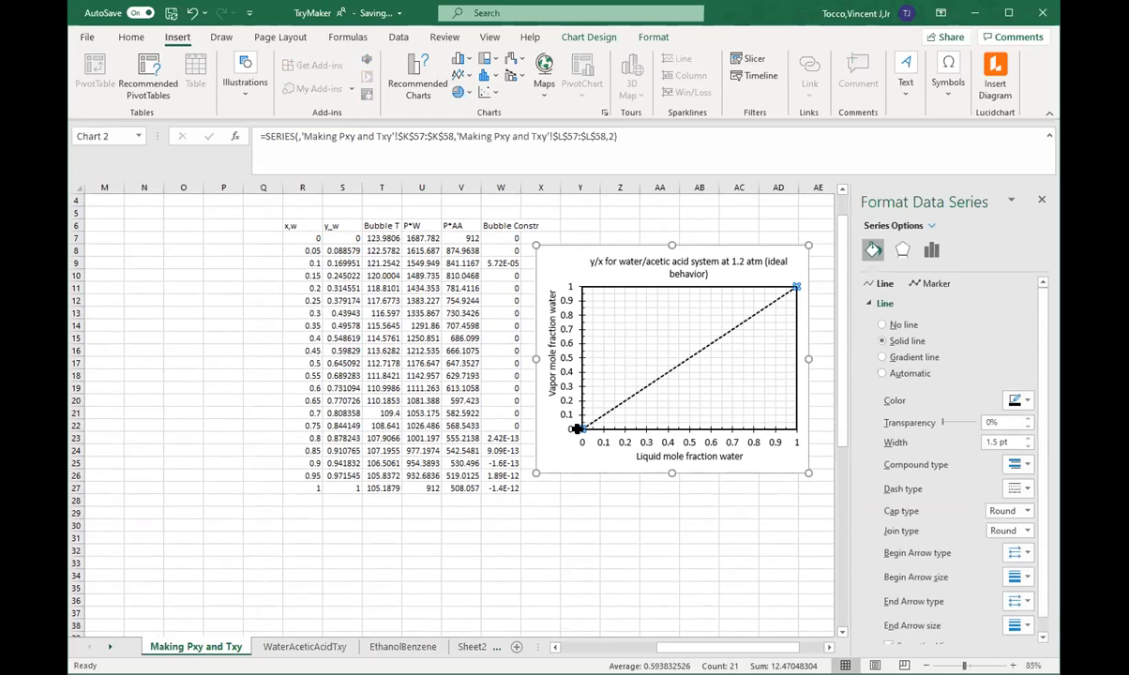
ctrl+scroll(575, 429, down, 2)
scroll(473, 517, down, 3)
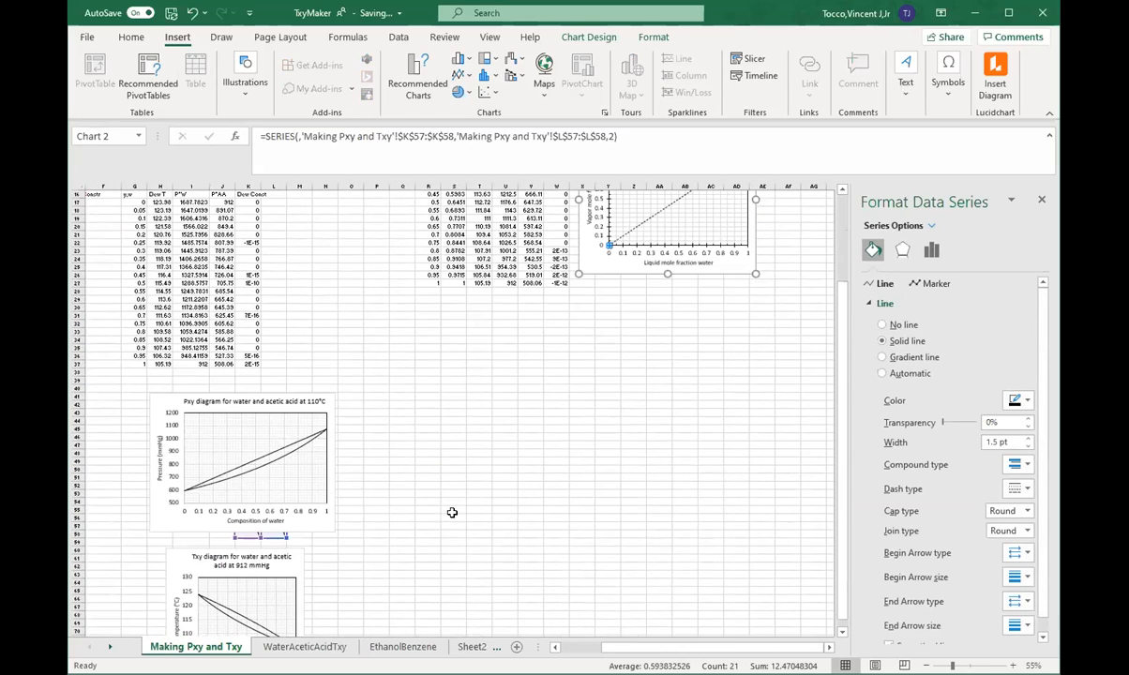
drag(270, 399, 141, 413)
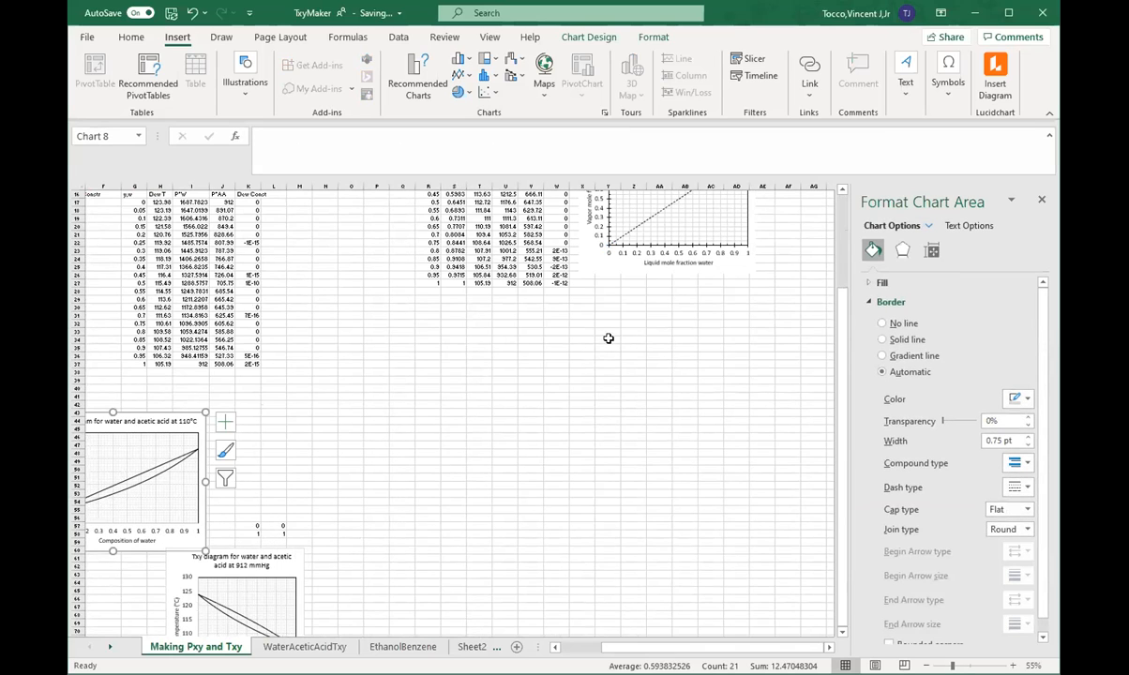
click(647, 225)
scroll(607, 286, up, 1)
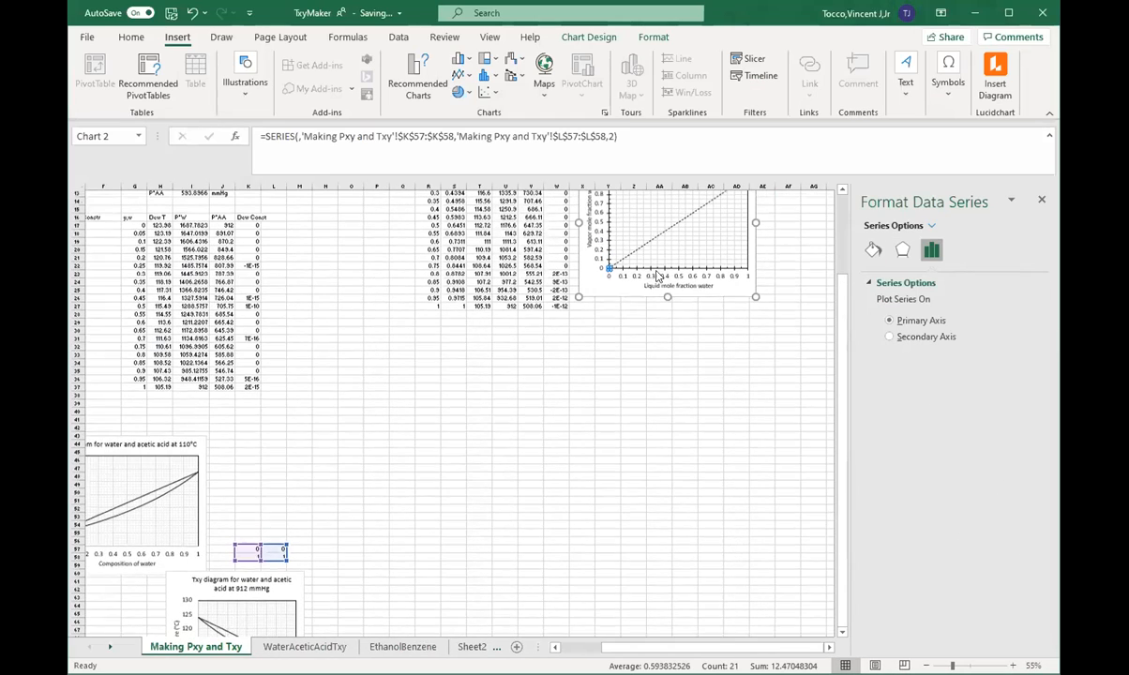
scroll(564, 459, up, 3)
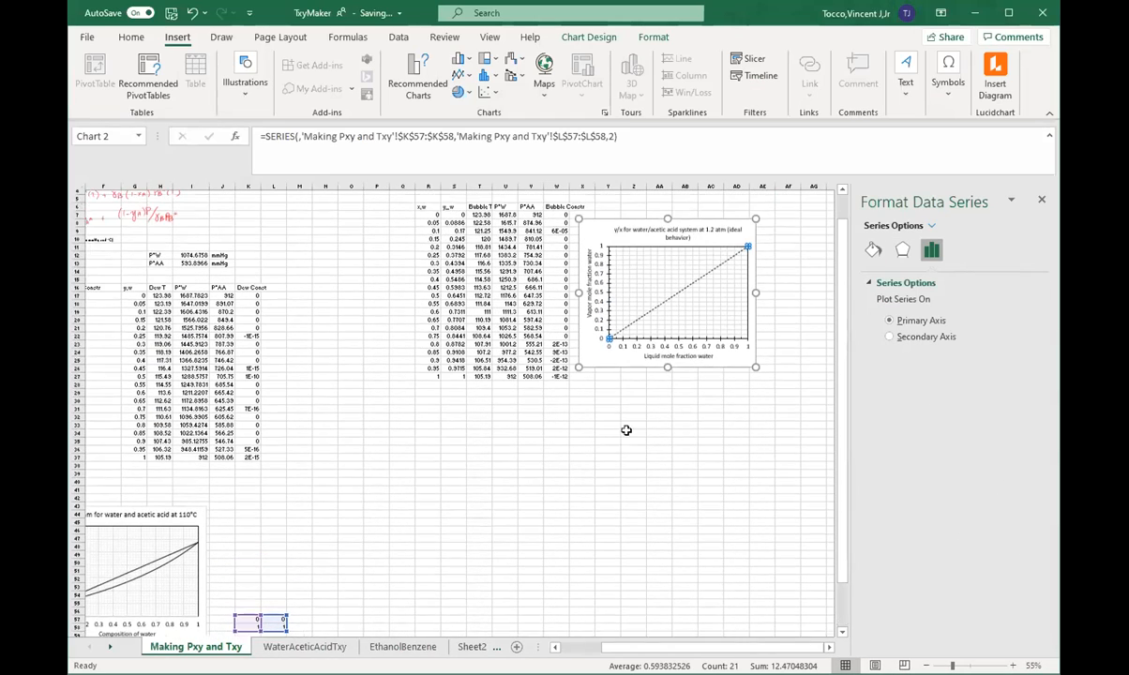
Step: Inspect the outline dash options for the diagonal series in the y/x chart
scroll(647, 367, up, 5)
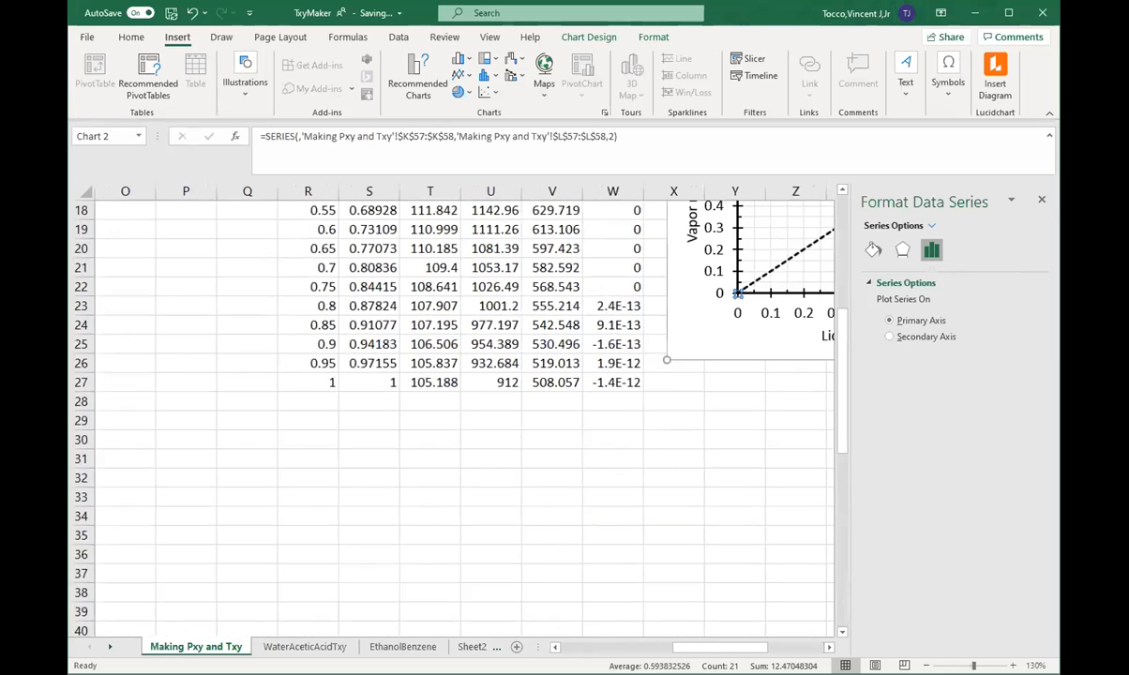
scroll(603, 472, up, 4)
scroll(602, 471, right, 3)
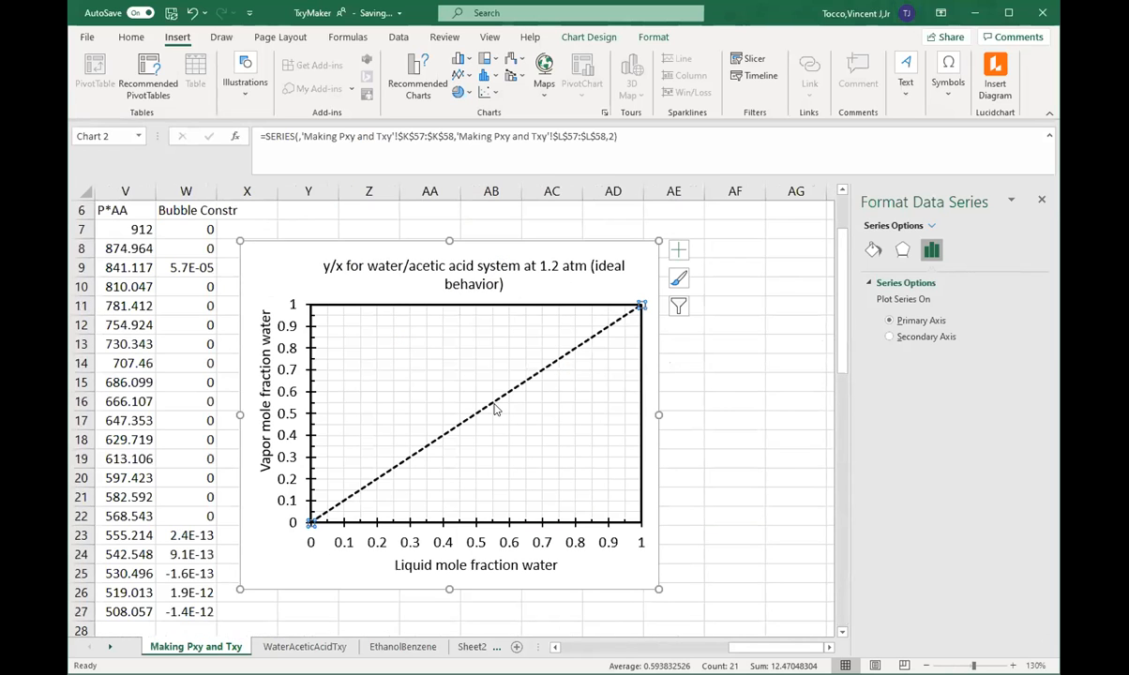
right_click(495, 410)
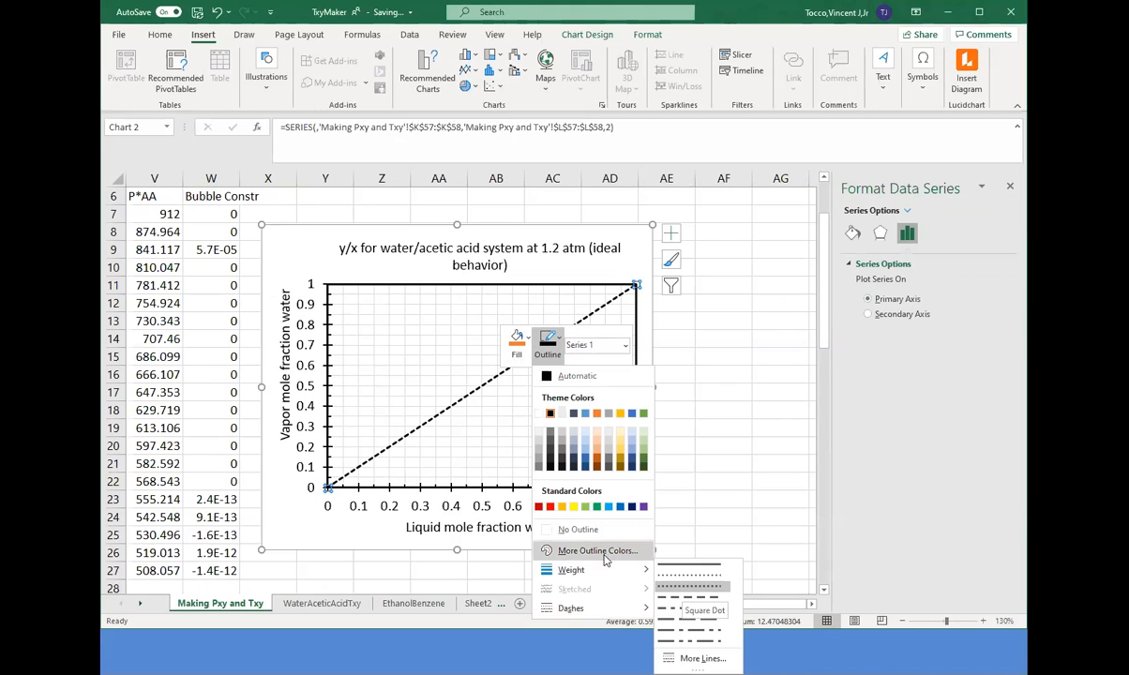
click(497, 442)
Step: Add a series to the y/x chart with x,w cells R7:R27 as X values and y_w cells S7:S27 as Y values
drag(736, 649, 696, 648)
ctrl+scroll(303, 364, down, 1)
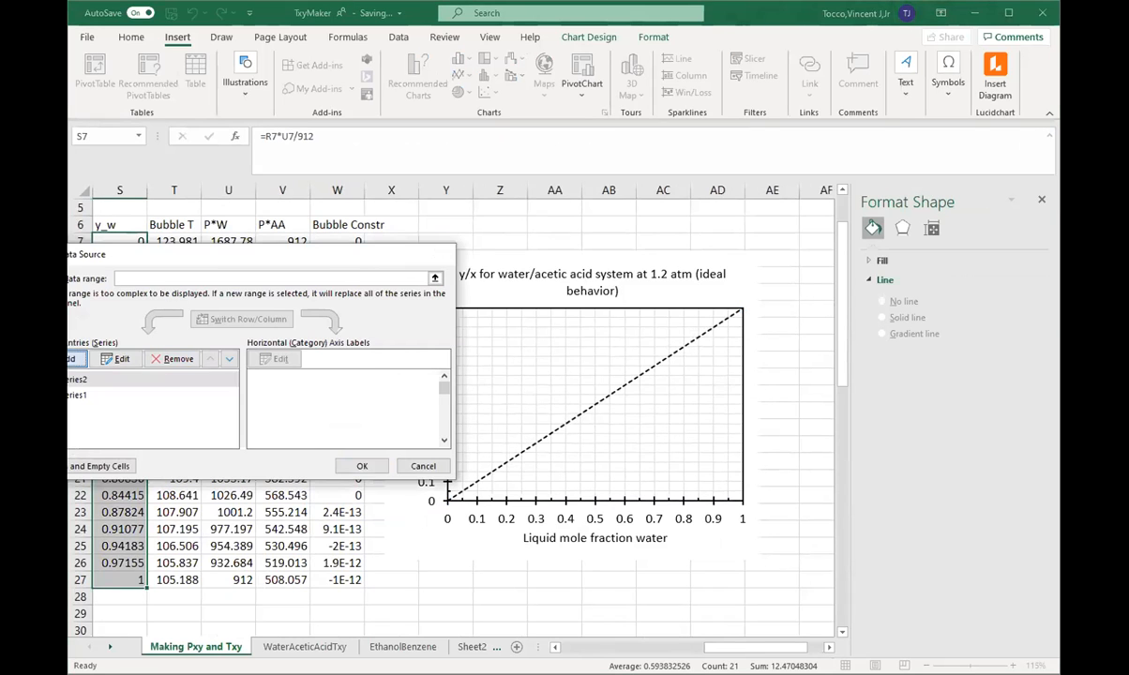
click(56, 363)
click(179, 366)
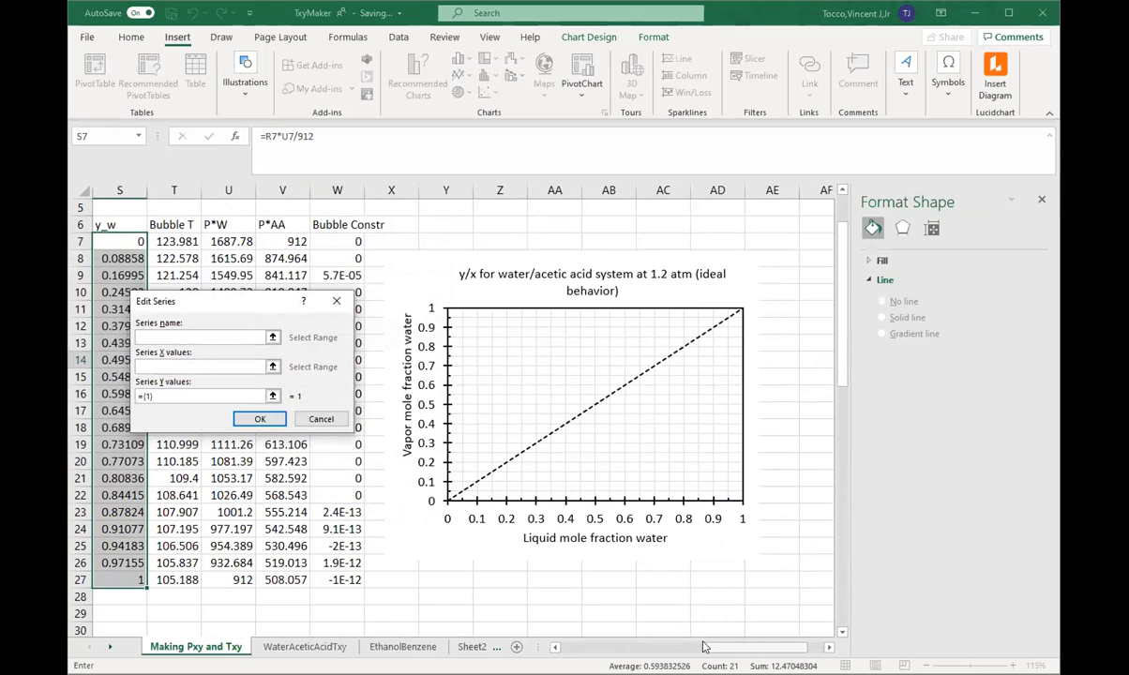
scroll(428, 450, left, 2)
click(188, 241)
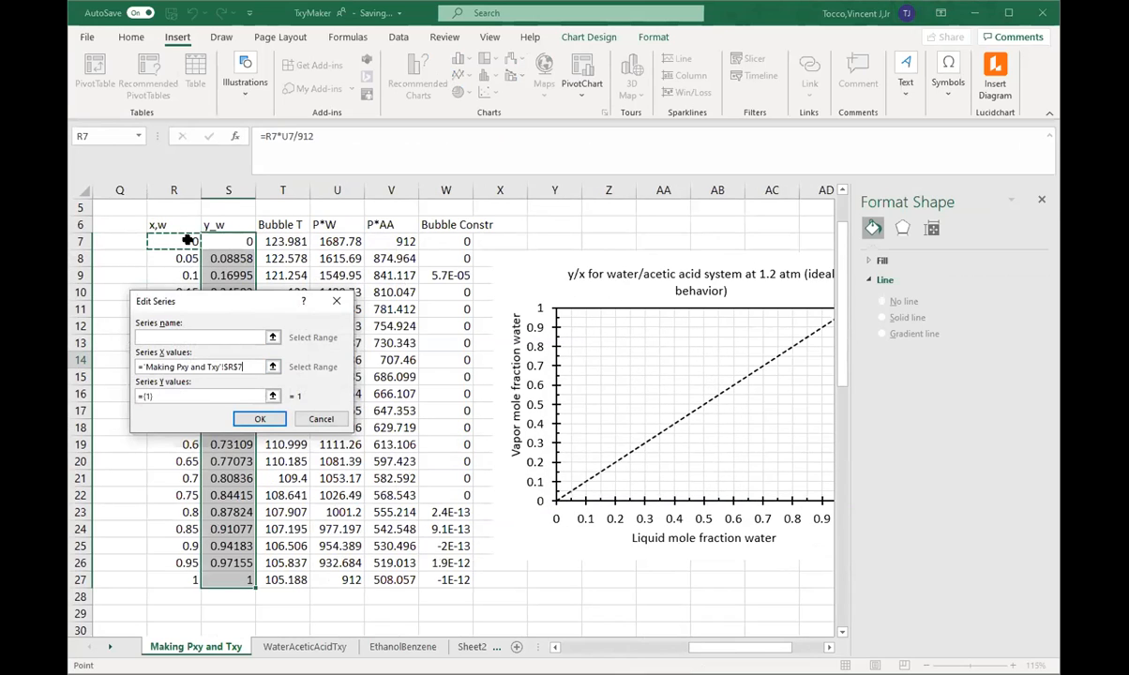
key(ctrl+shift+Down)
drag(156, 397, 122, 392)
key(BackSpace)
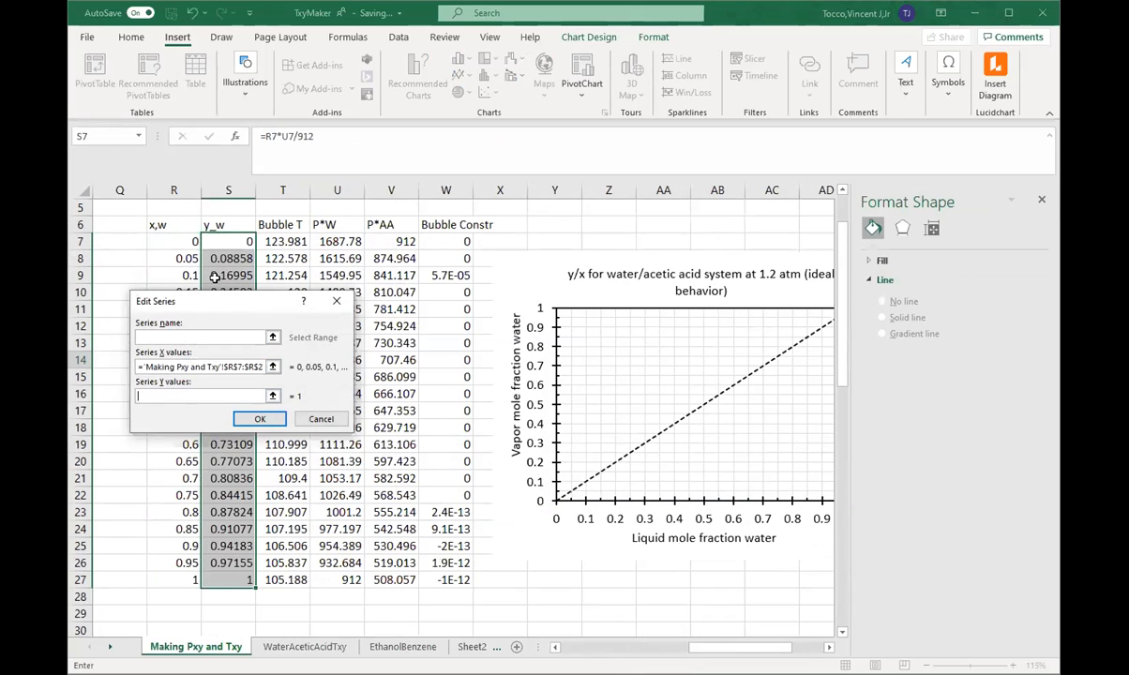
click(226, 242)
key(ctrl+shift+Down)
key(Return)
click(365, 464)
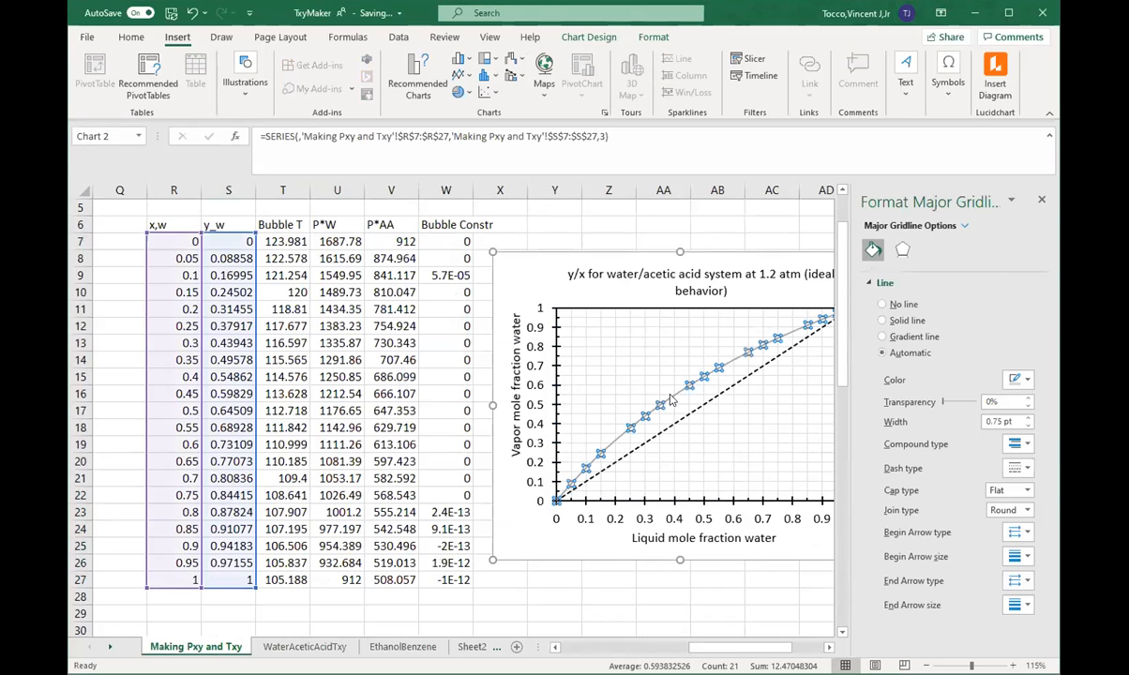
Step: Give the new y_w equilibrium curve in the y/x chart a black outline
right_click(671, 398)
click(723, 362)
click(728, 437)
click(650, 374)
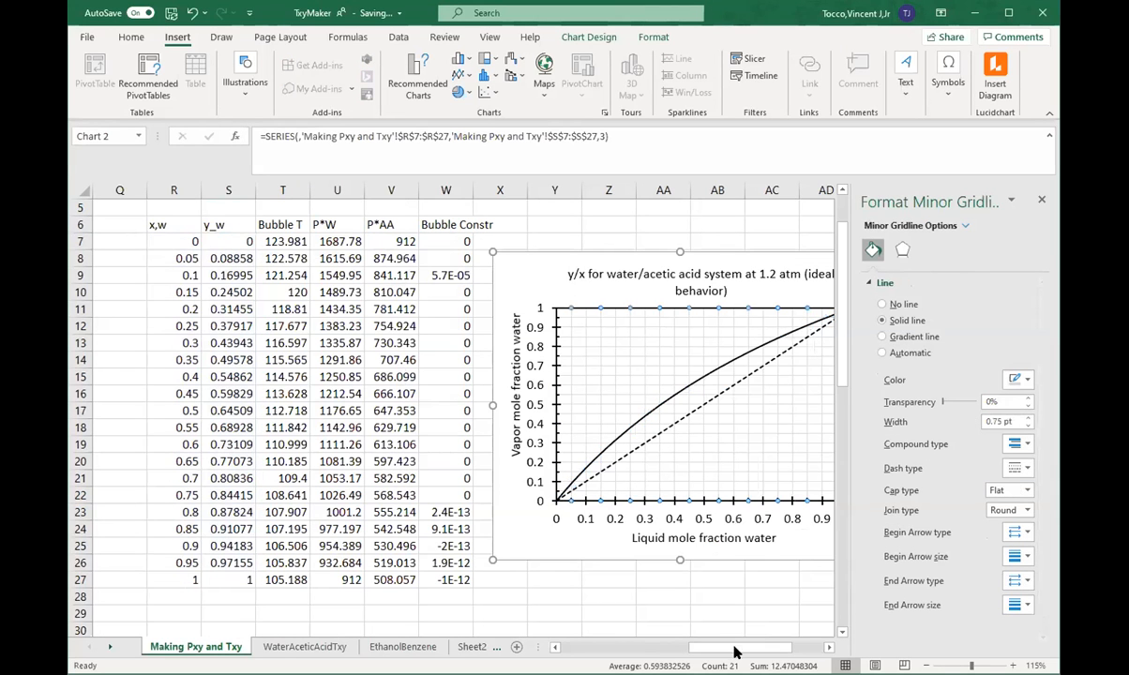
Step: Narrow the y/x chart to a nearly square shape and shift it over to start near column AA, freeing the columns beside the table
drag(743, 647, 749, 647)
drag(728, 405, 694, 404)
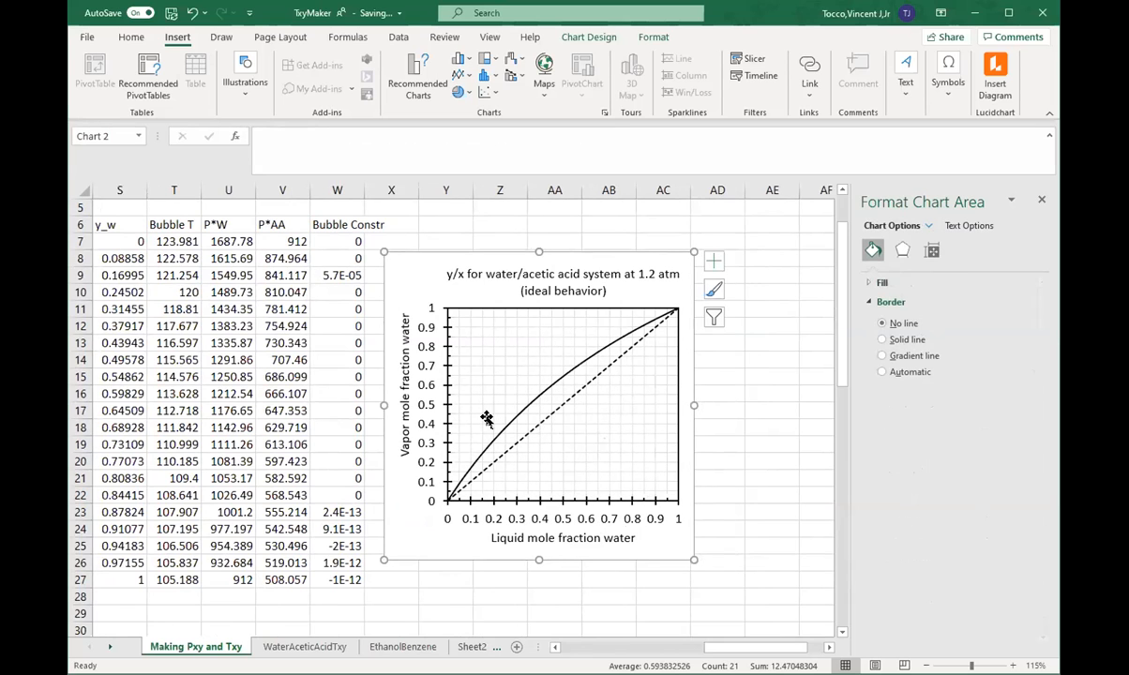
scroll(464, 399, up, 2)
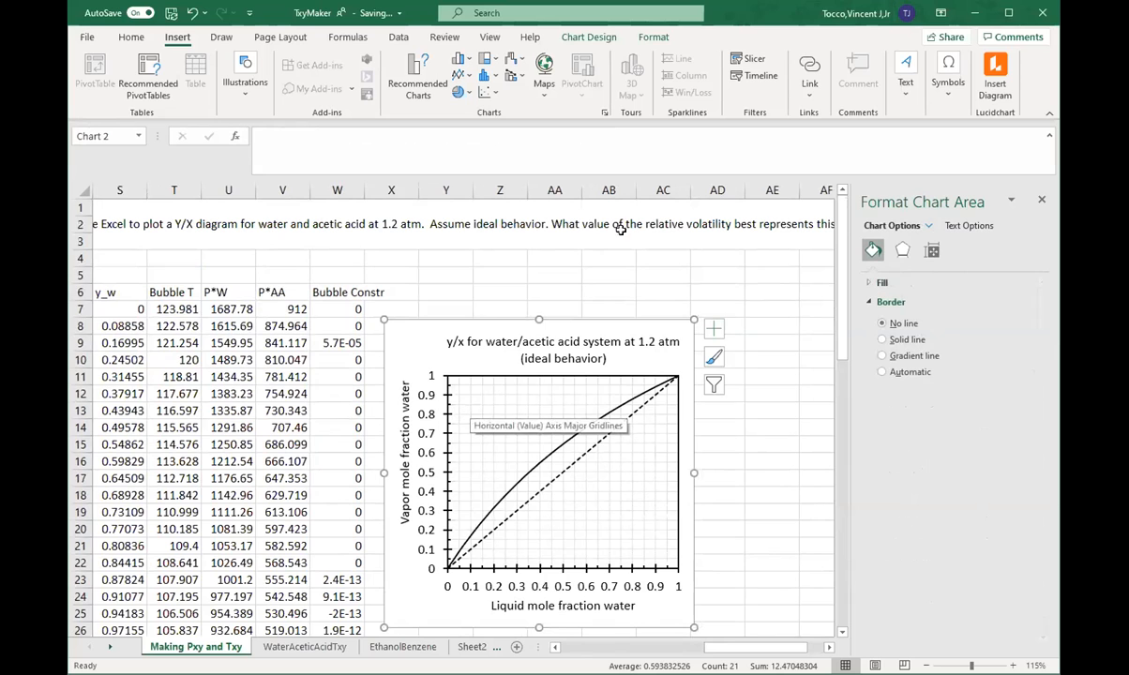
scroll(579, 262, down, 1)
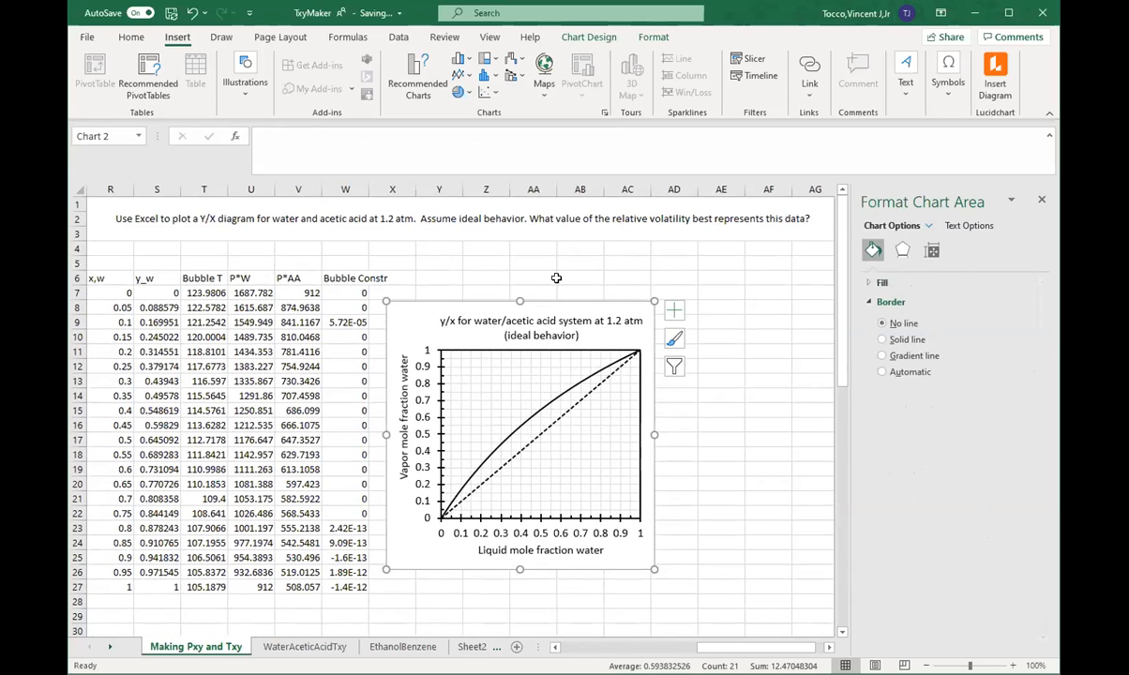
drag(560, 300, 691, 264)
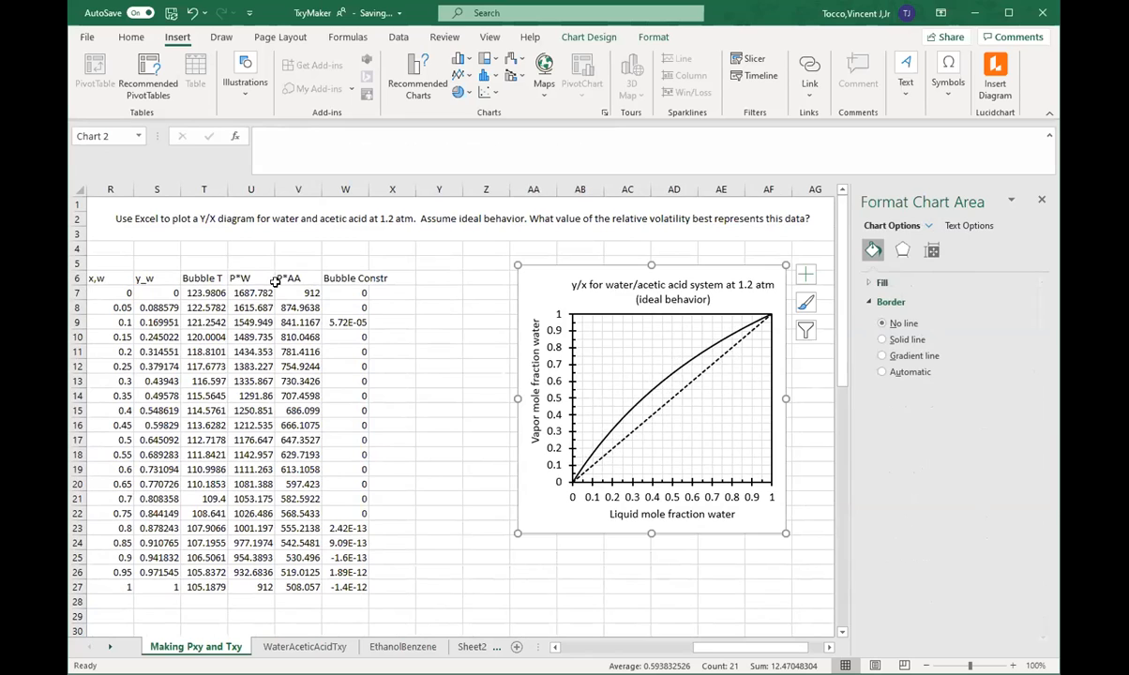
Step: Enter the label Best-fit alpha in X4 and a trial value of 2 in Y4
click(392, 247)
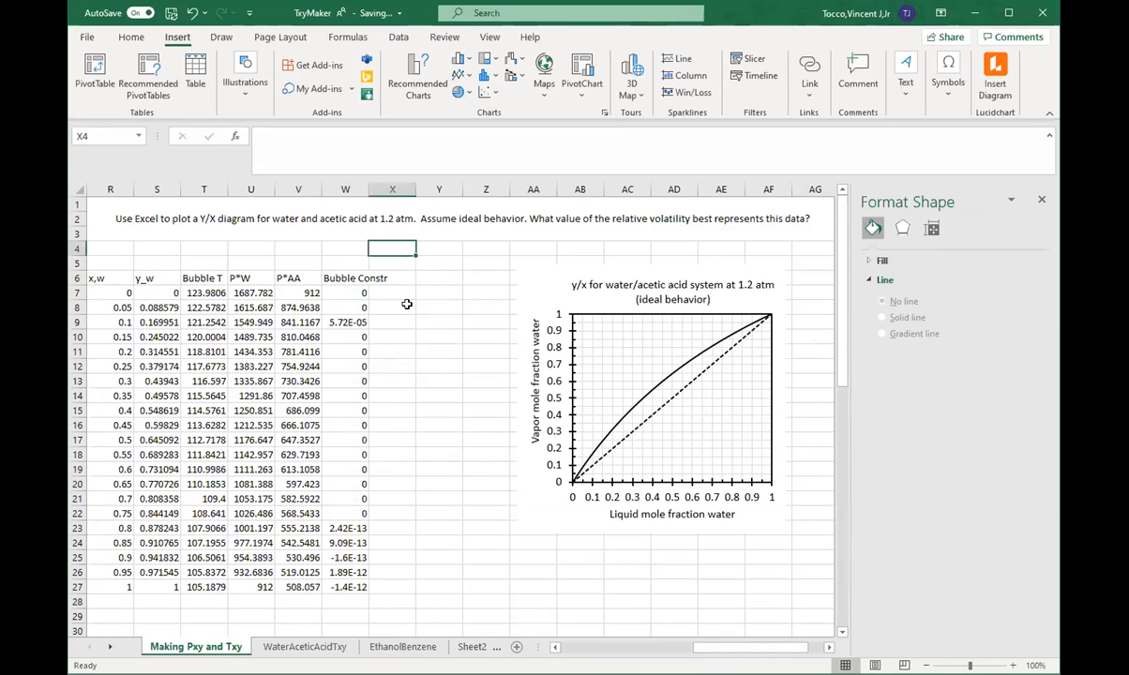
text(Best-f)
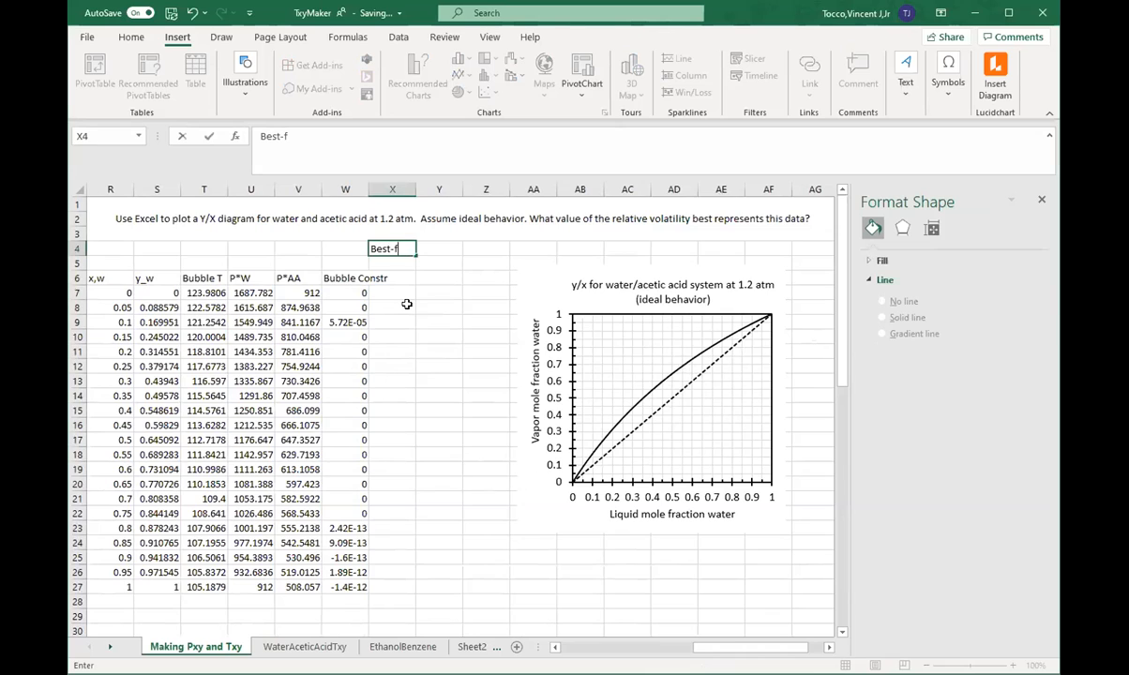
text(it alpha)
key(Tab)
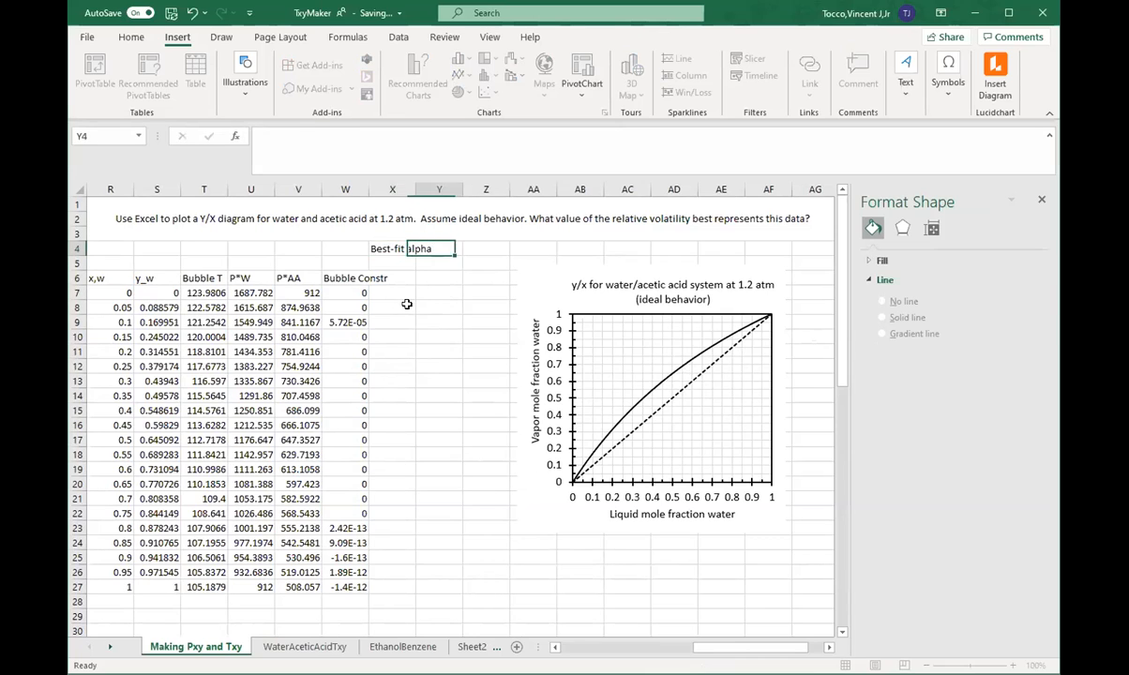
text(2)
key(Return)
key(Return)
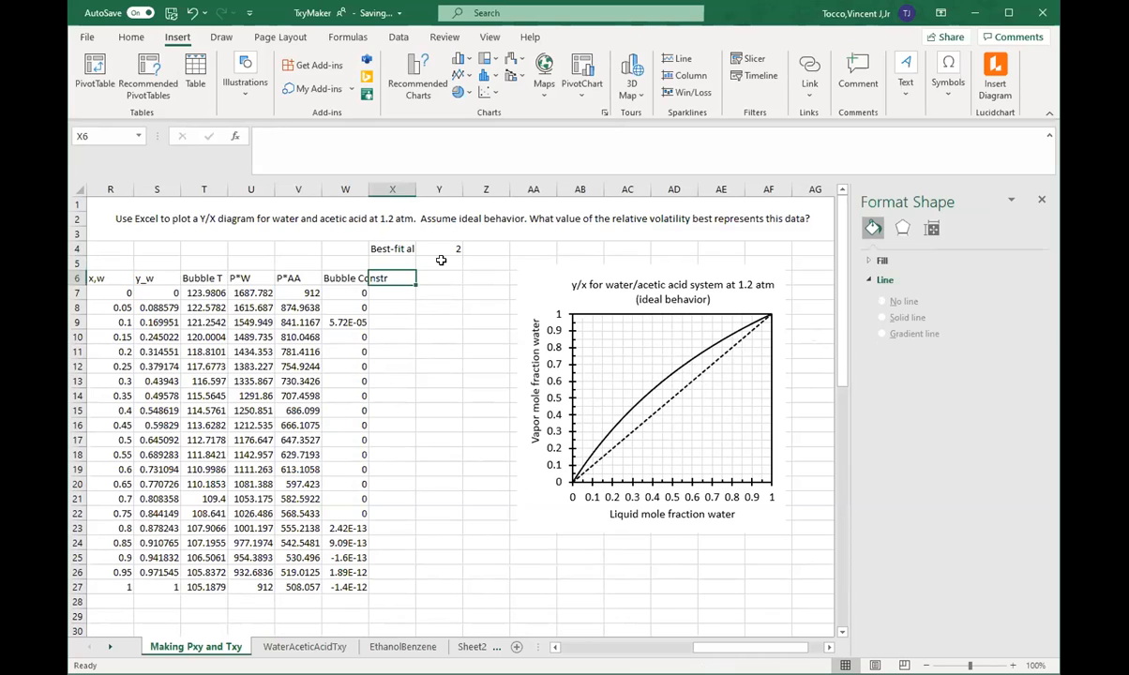
Step: Enter the column header y_w(alpha) in X6
text(y-w)
key(BackSpace)
key(BackSpace)
text(_w)
text((alph)
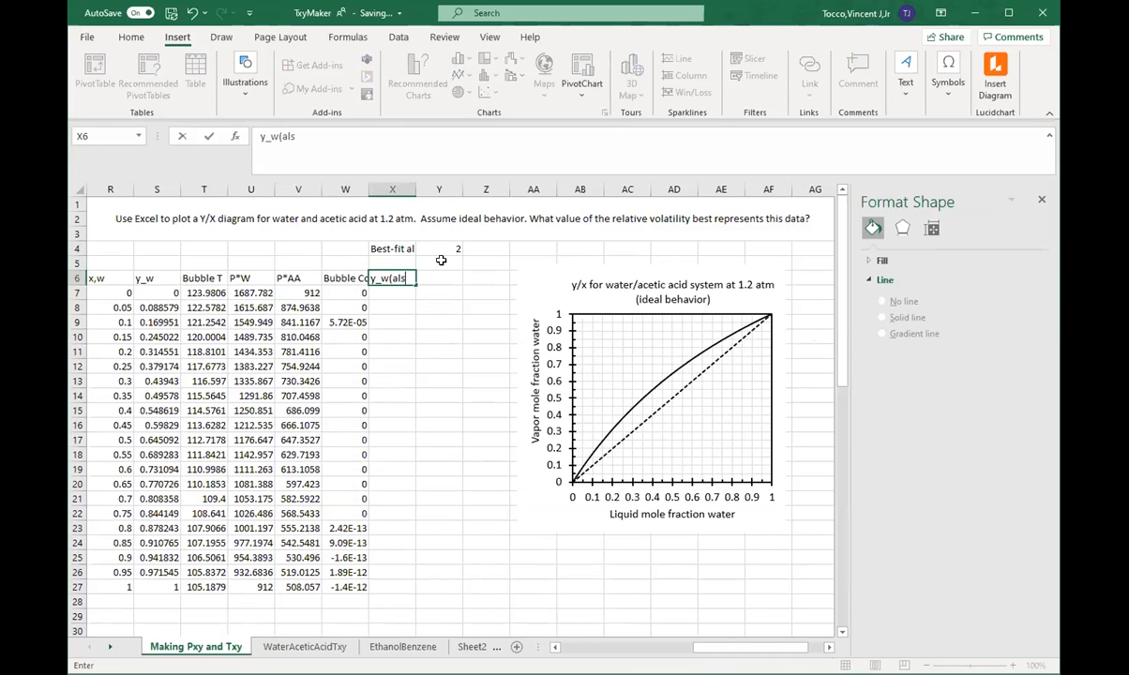
text(a))
key(Return)
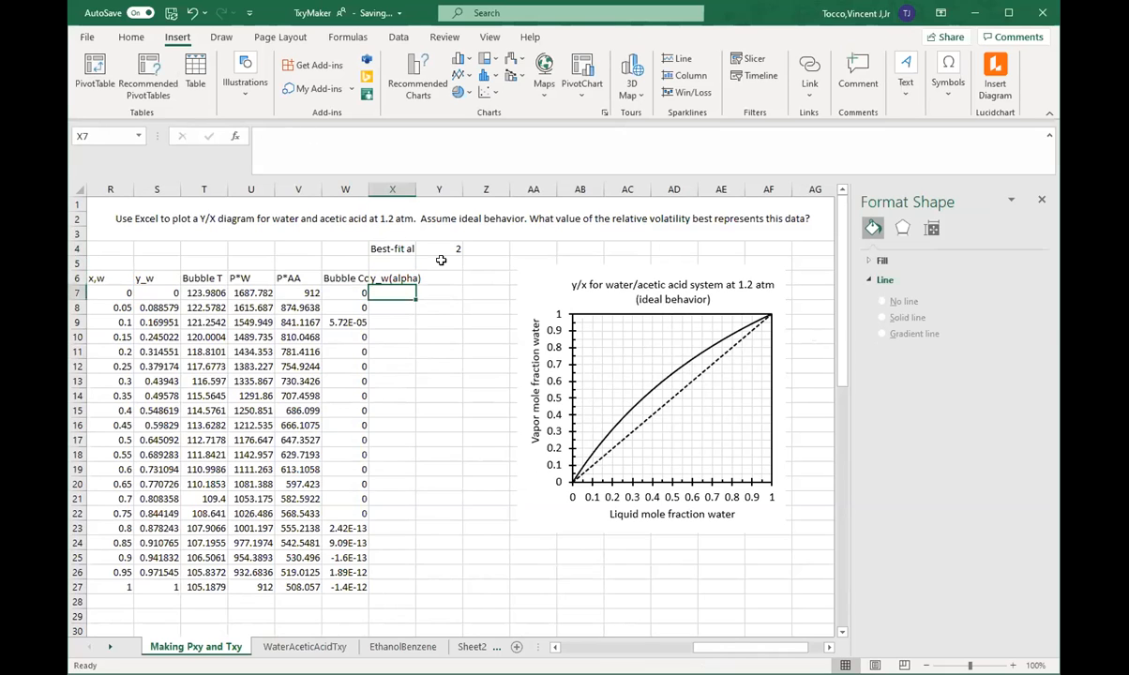
Step: Enter the formula =R7*$Y$4/(1+($Y$4-1)*R7) in X7 and fill it down the y_w(alpha) column to X27
text(=)
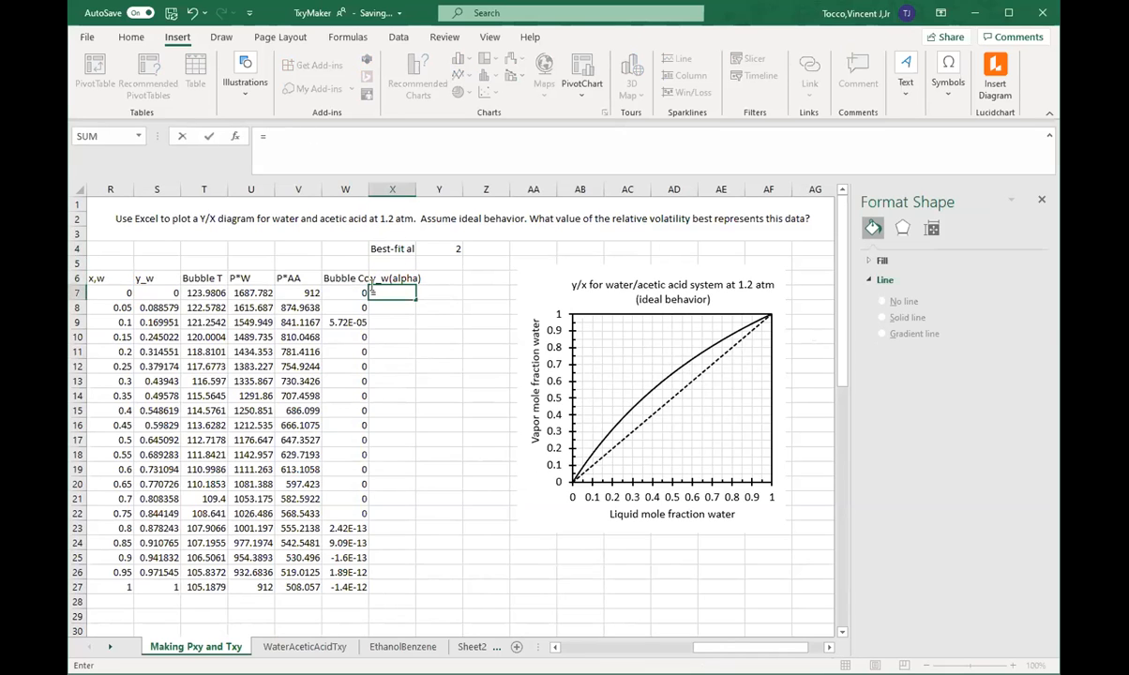
click(118, 290)
text(*)
click(444, 248)
key(F4)
text(/()
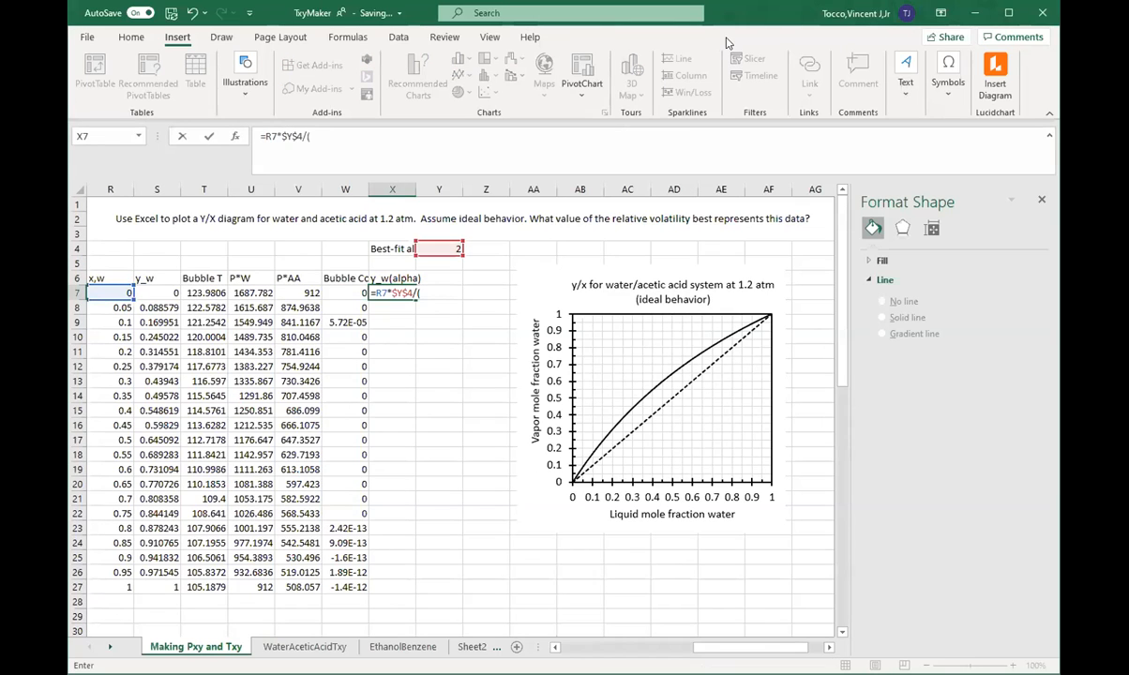
click(356, 143)
click(432, 245)
key(F4)
text(-1)*)
click(120, 291)
text())
key(Return)
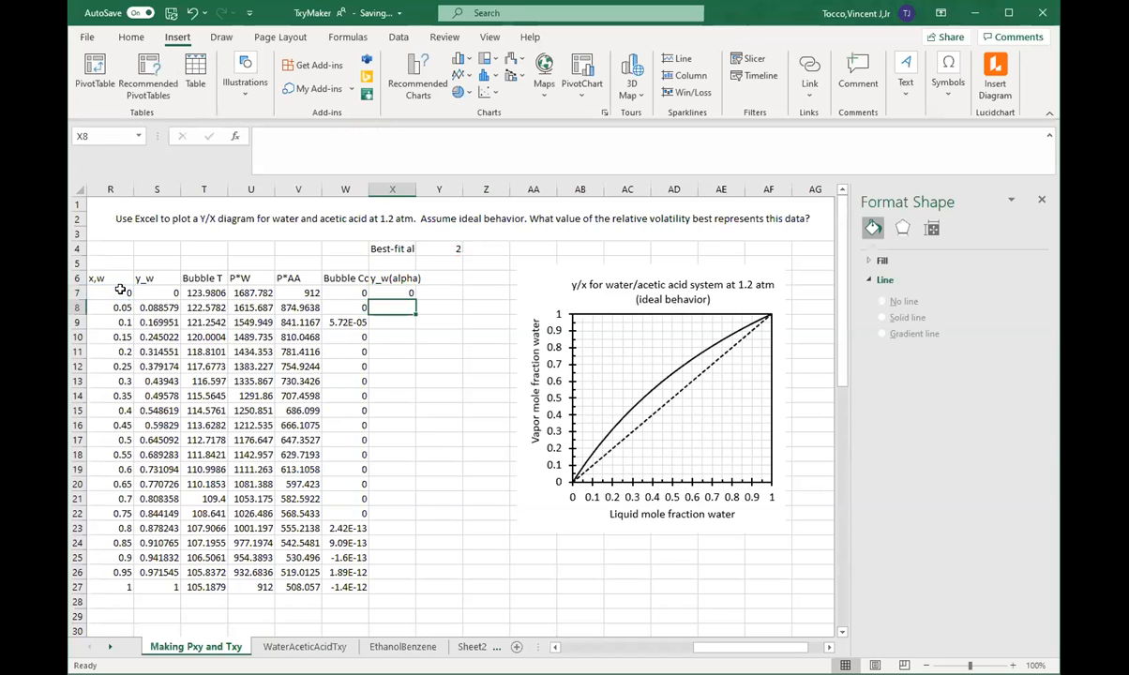
click(394, 292)
double_click(414, 298)
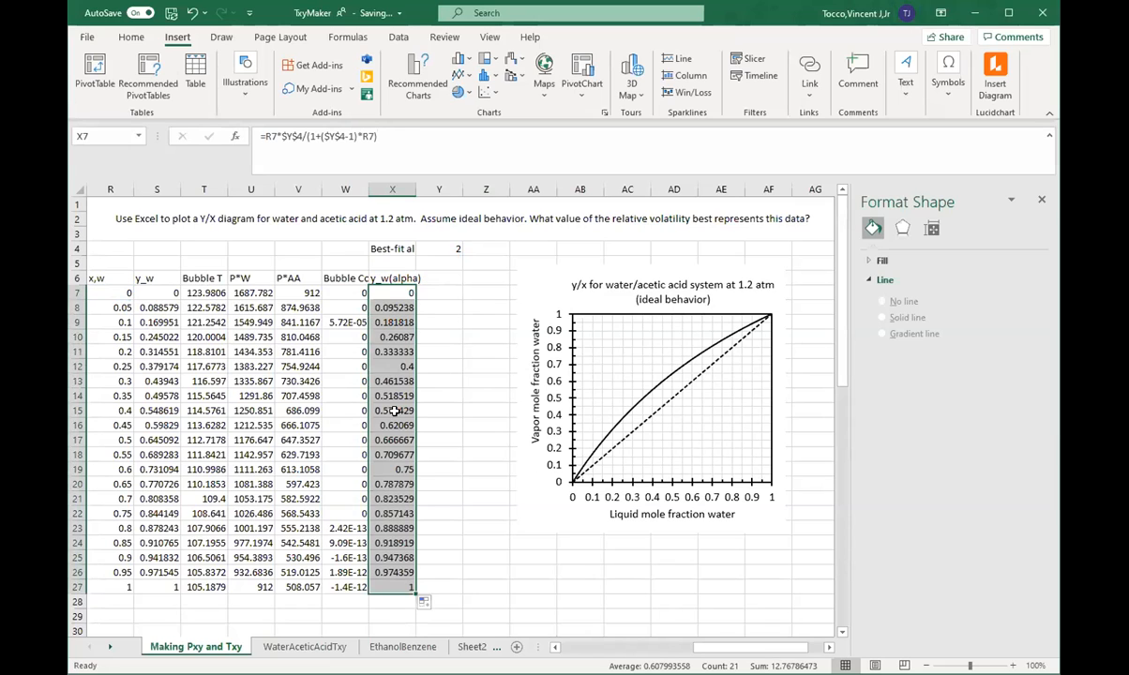
Step: Add a series to the y/x chart with R7:R27 as X values and y_w(alpha) cells X7:X27 as Y values
click(642, 400)
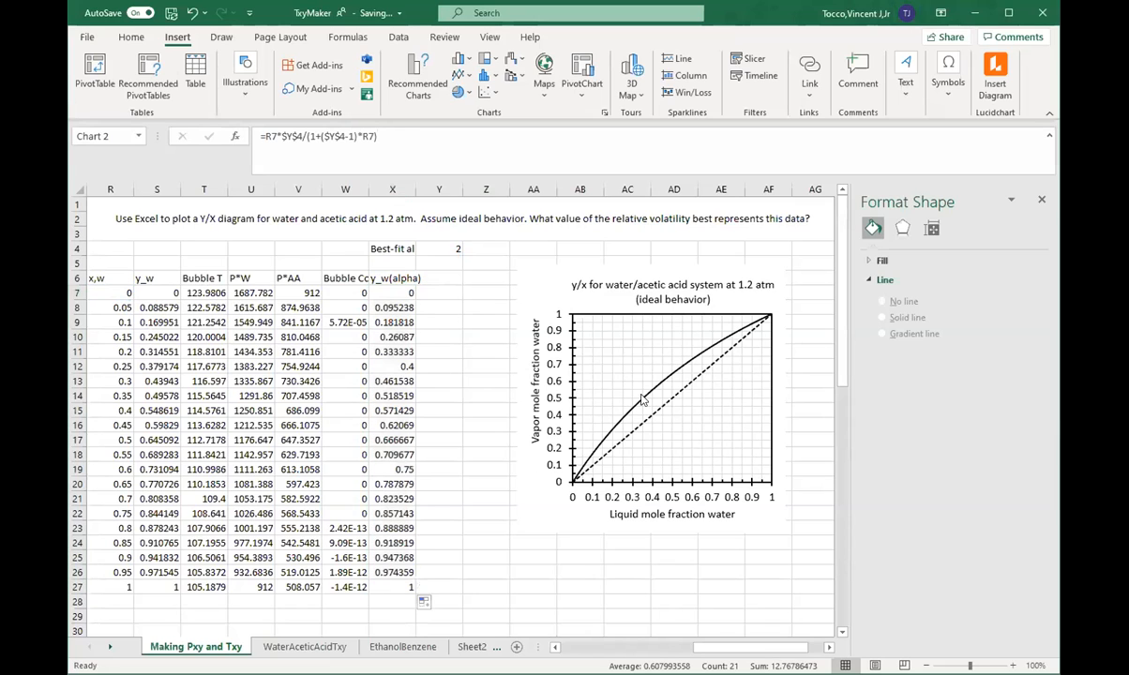
right_click(643, 400)
click(666, 472)
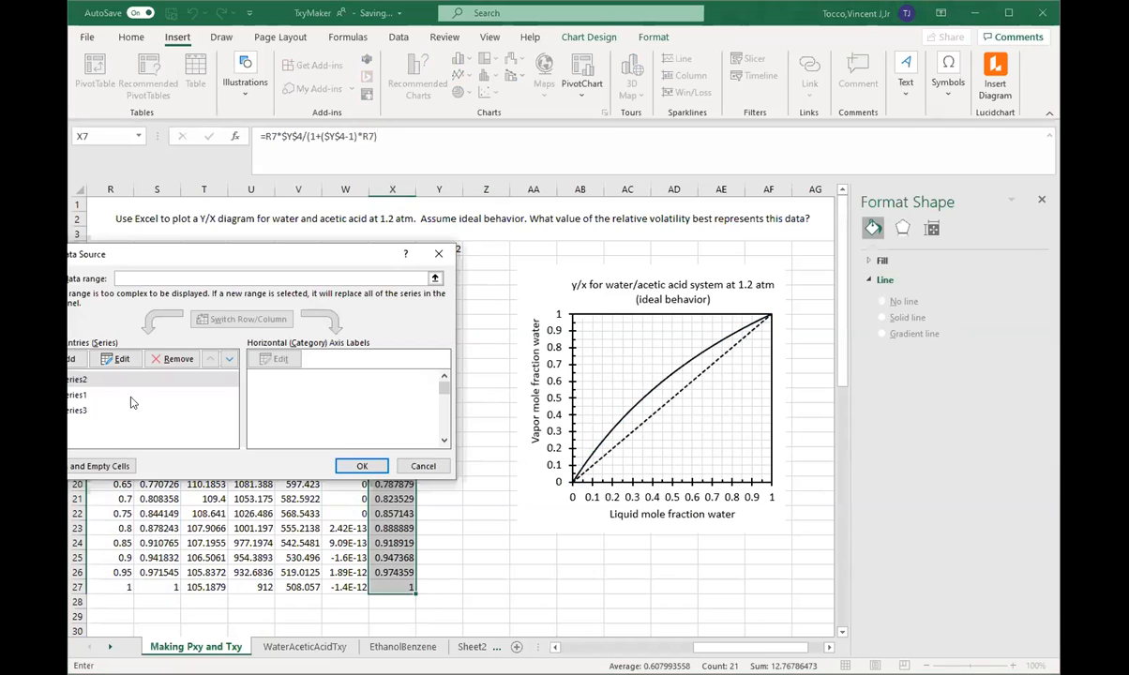
click(70, 359)
click(173, 344)
click(109, 293)
drag(109, 292, 111, 587)
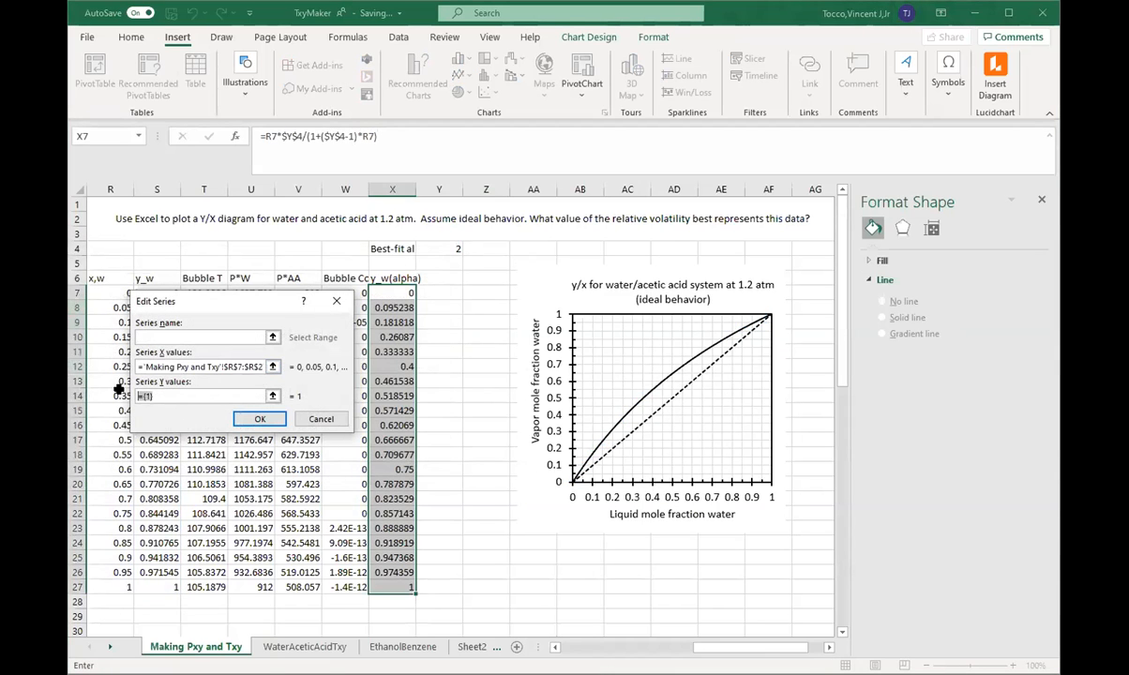
click(201, 396)
click(390, 292)
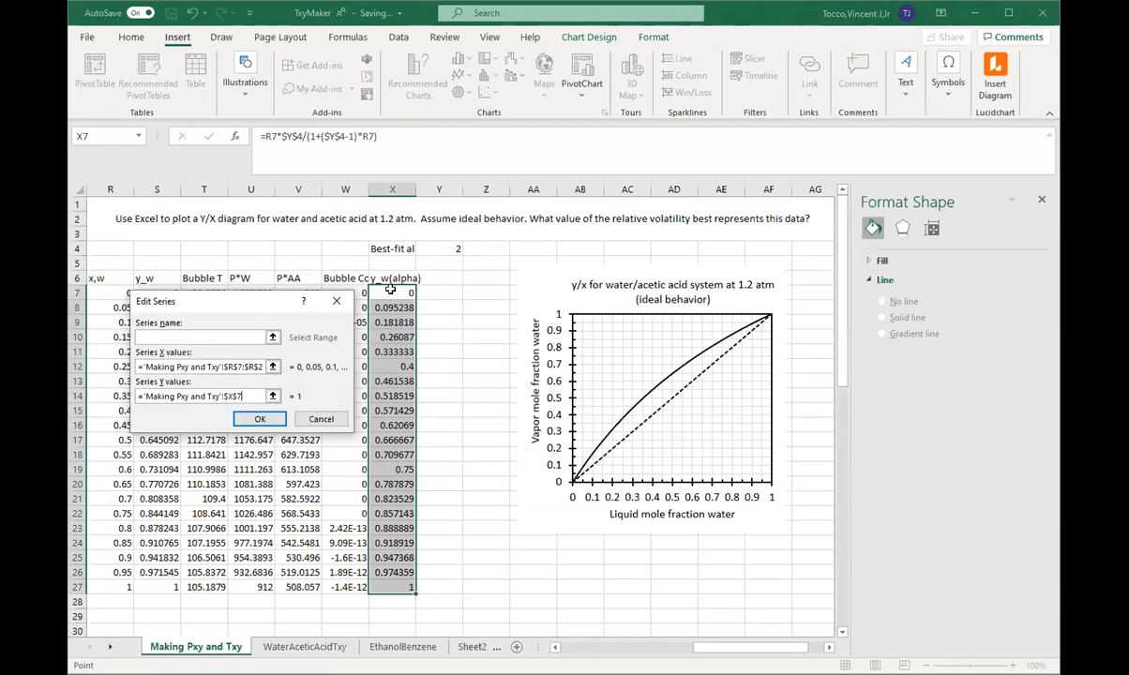
click(255, 418)
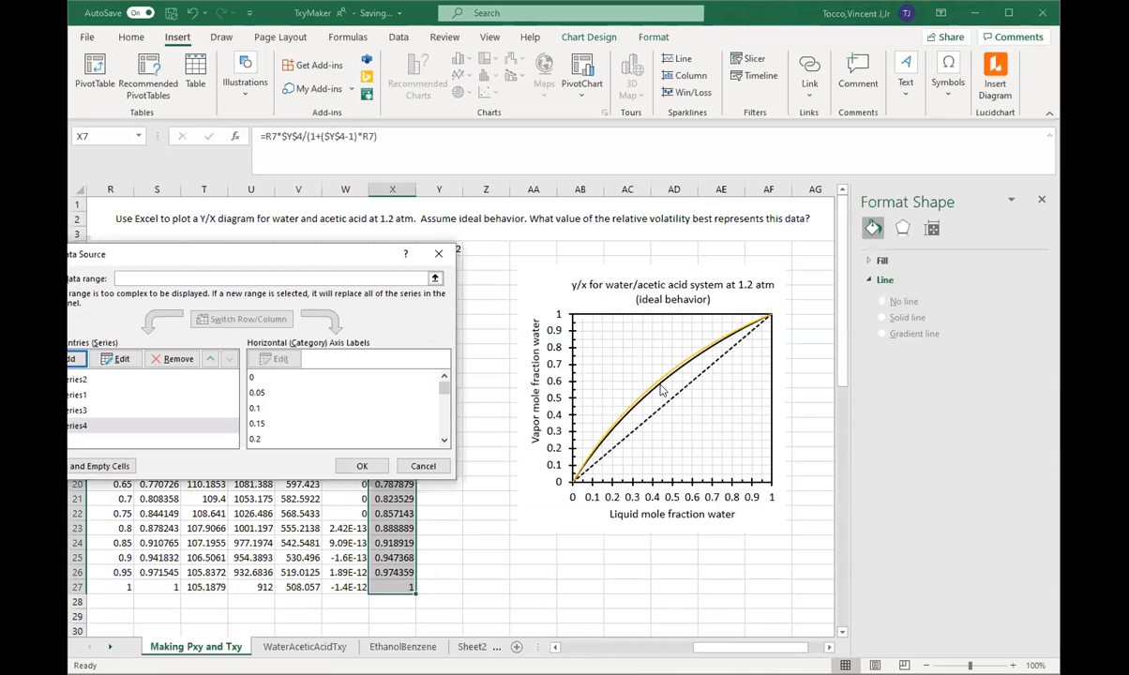
click(361, 466)
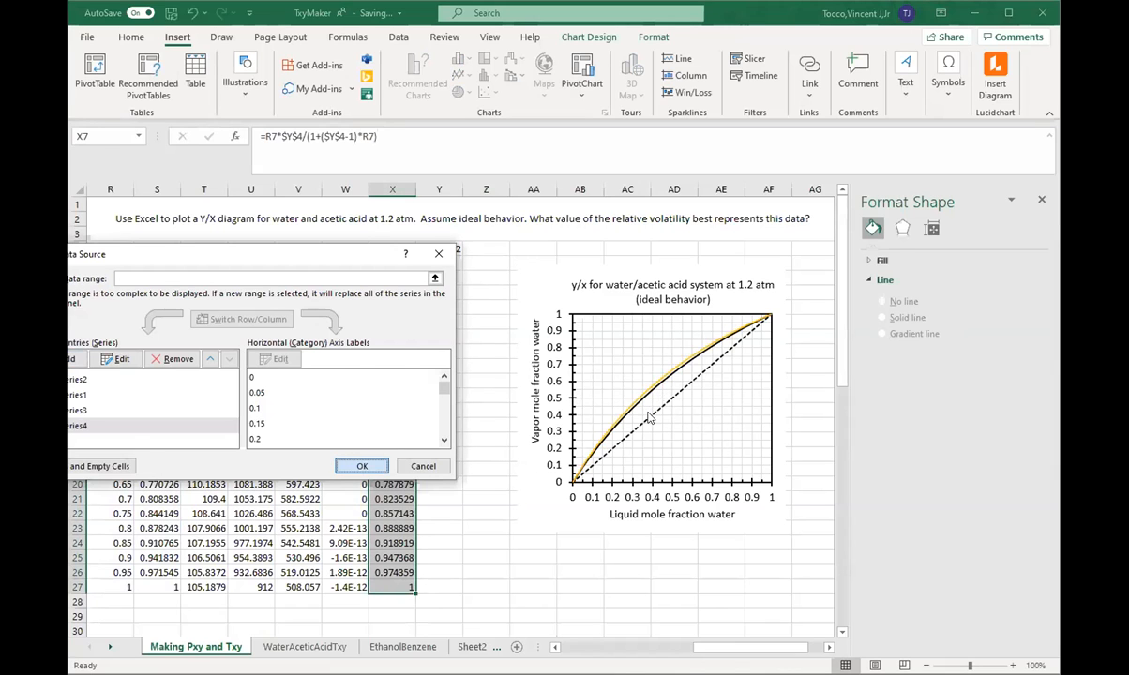
Step: Try alpha values of 1.5 and 1.2 in Y4 to compare the alpha curve with the equilibrium curve
click(449, 249)
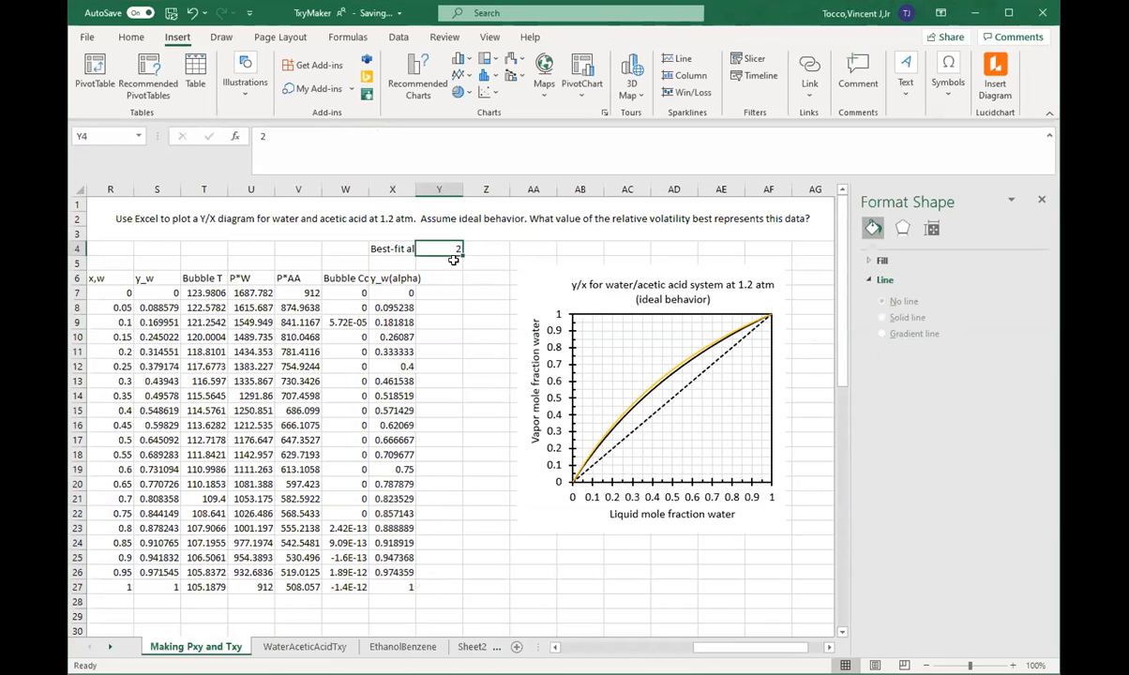
text(1.5)
key(Return)
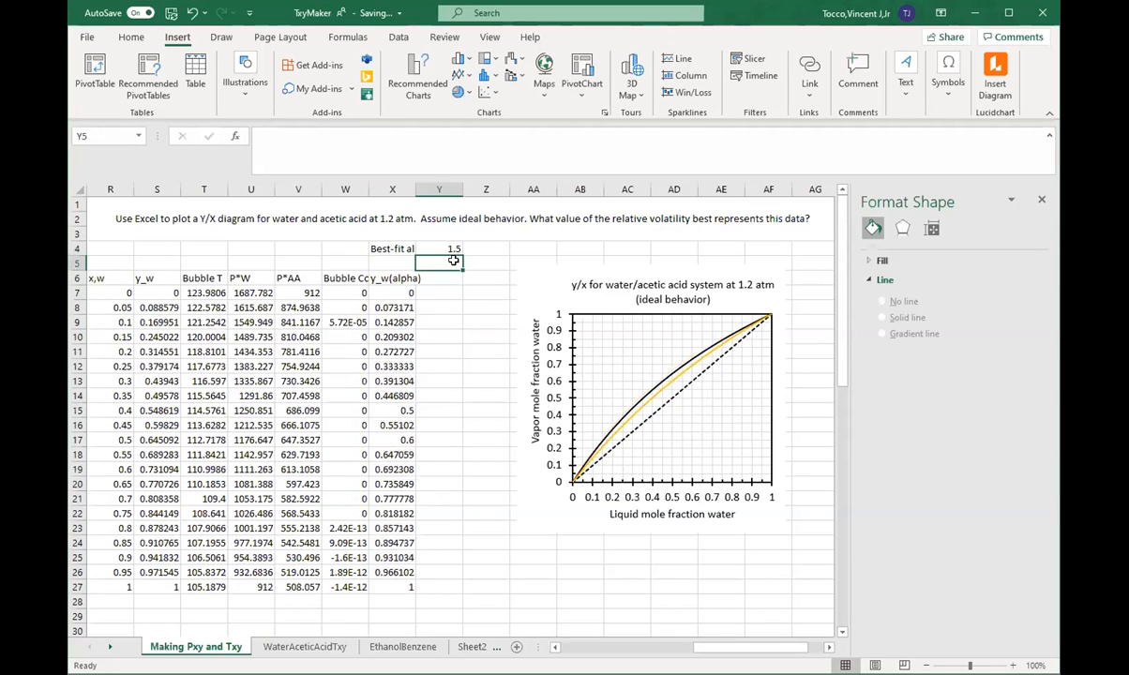
click(444, 248)
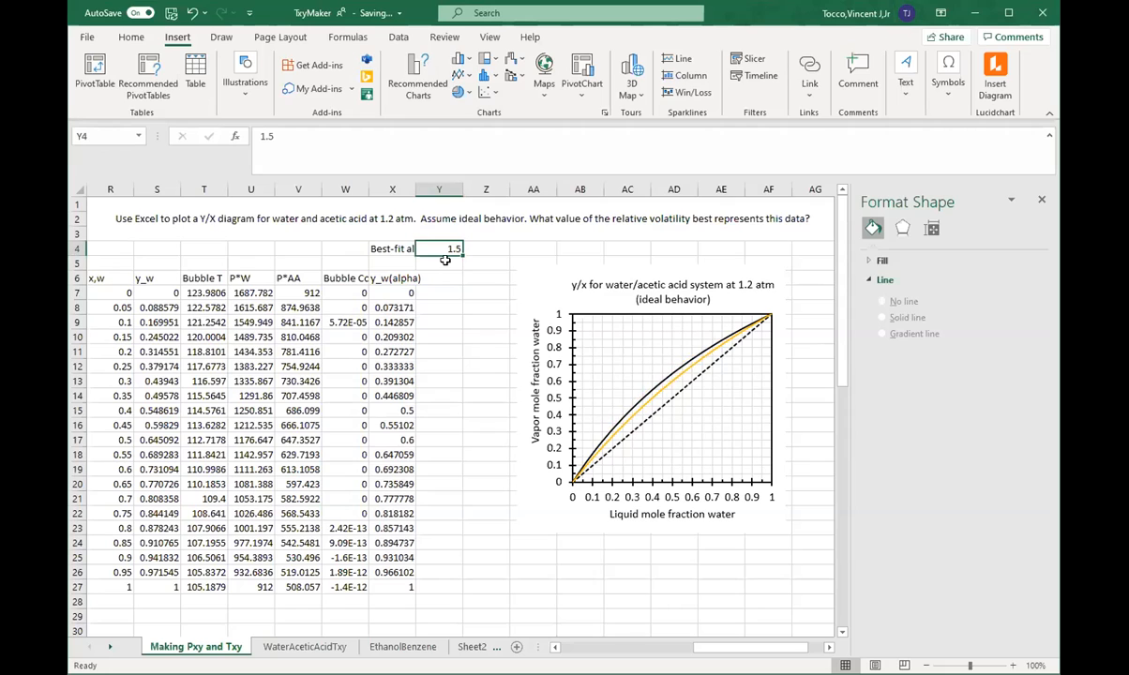
text(1.)
key(Return)
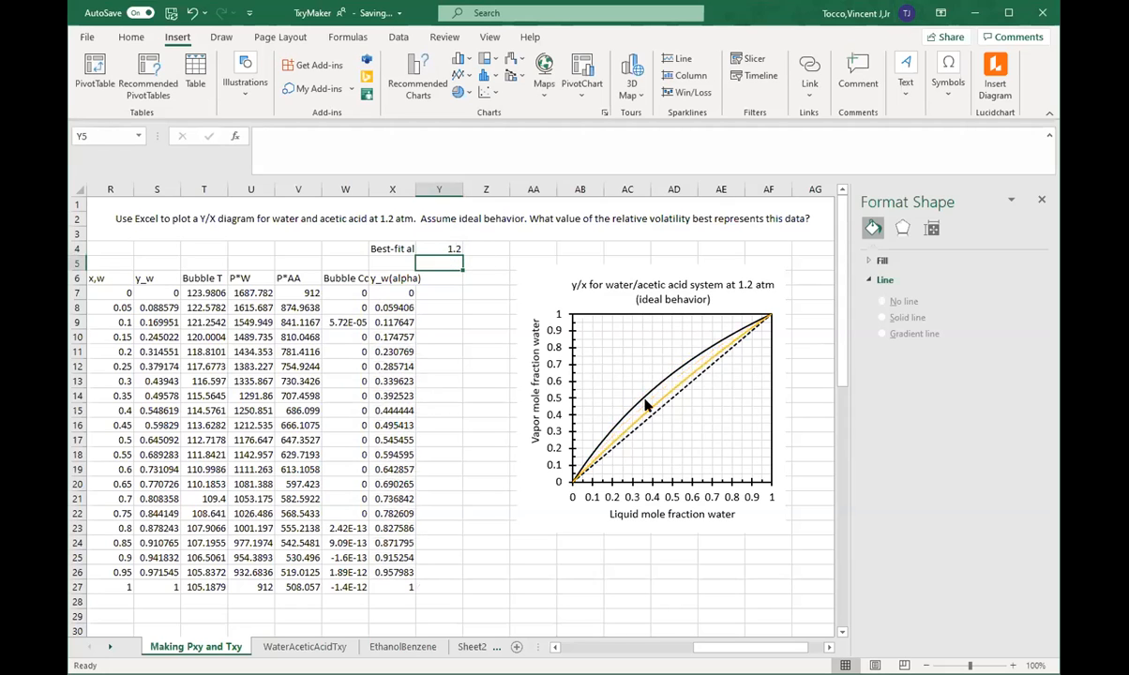
Step: Try larger alpha values of 8 and 10 in Y4 to see their effect on the alpha curve
click(430, 249)
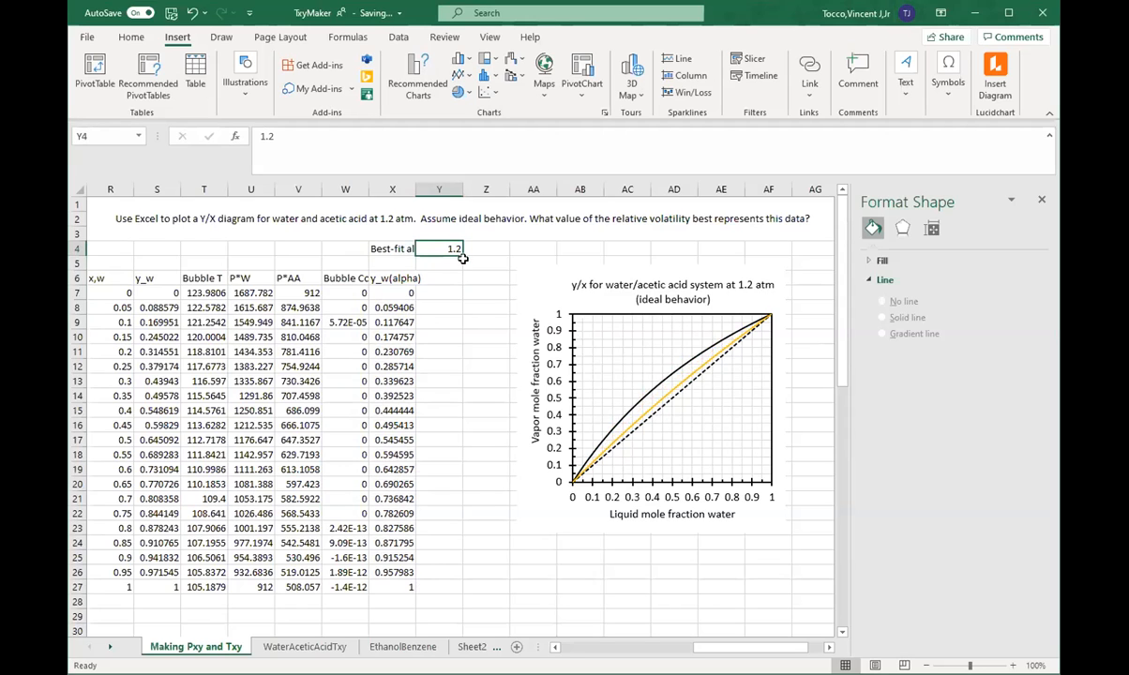
text(8)
key(Return)
click(437, 243)
text(10)
key(Return)
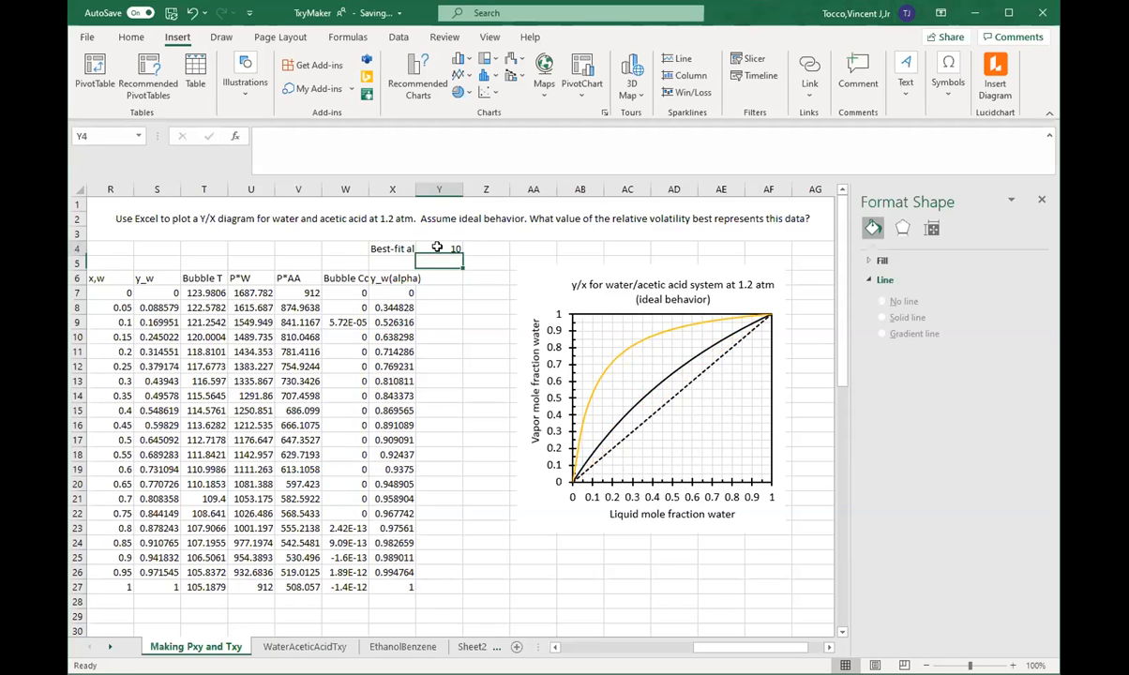
Step: Set the best-fit alpha in Y4 to 2
click(437, 247)
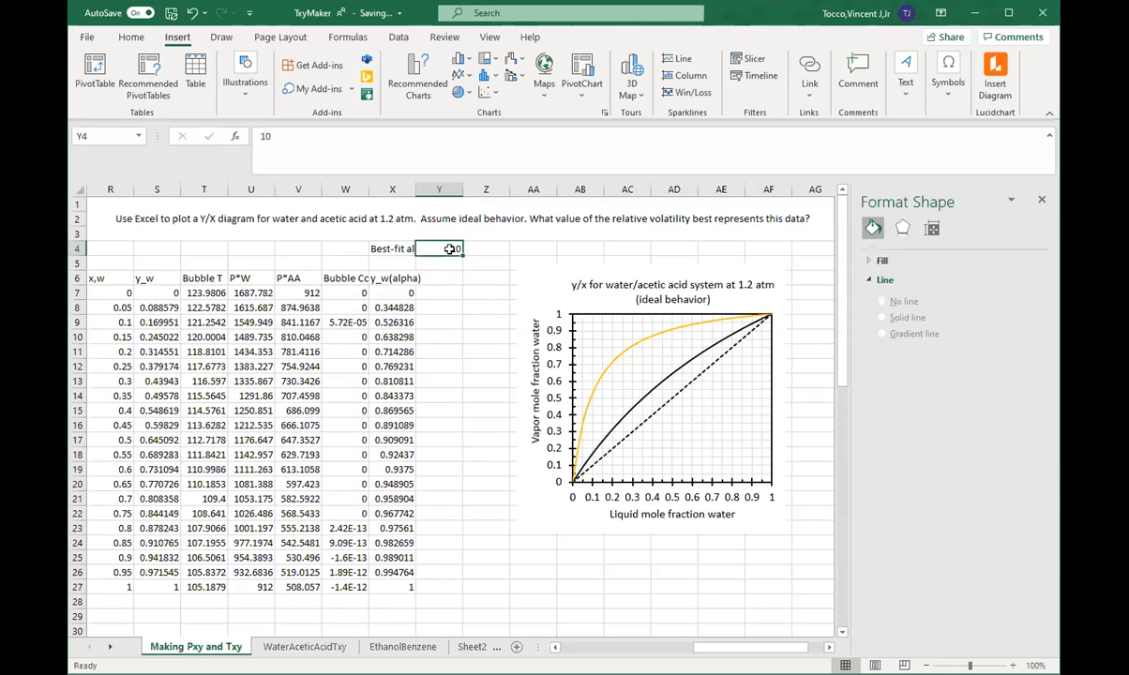
text(2)
key(Return)
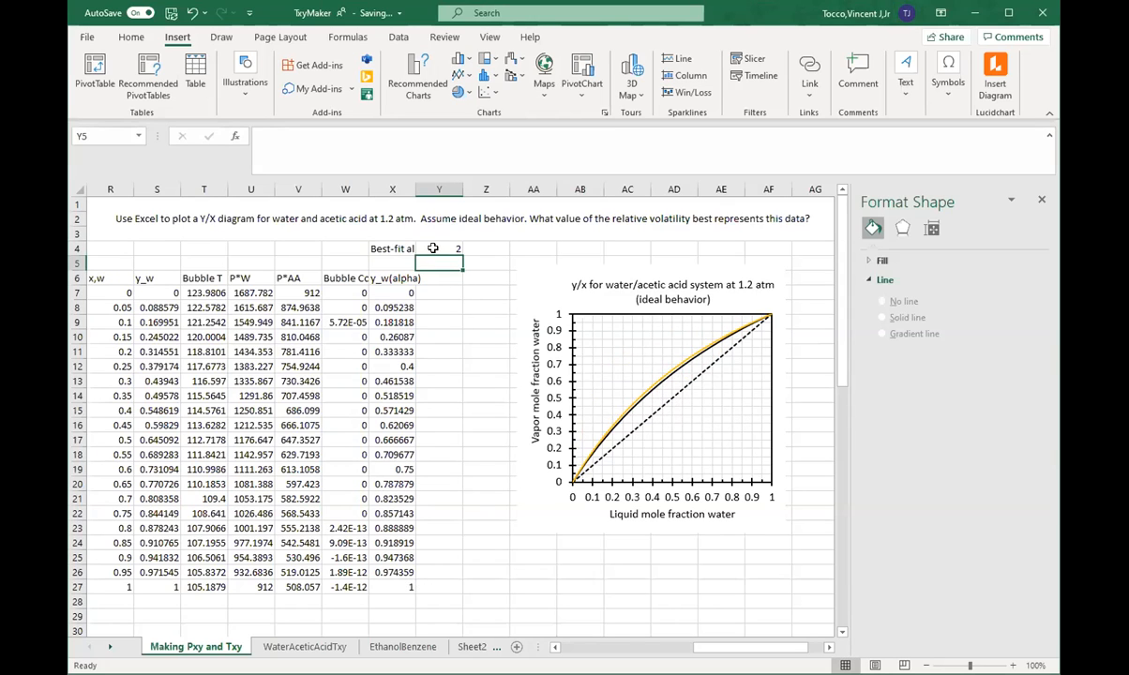
key(Down)
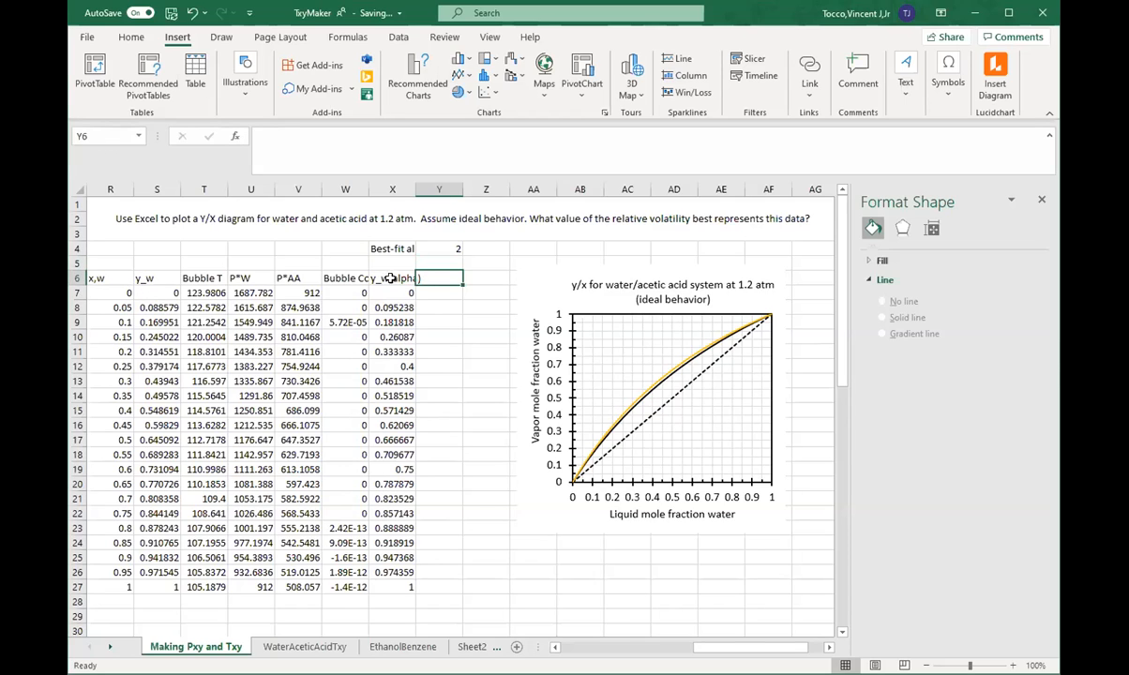
Step: Enter the column header "Squared Error" in Y6, beside the y_w(alpha) column
click(431, 292)
click(437, 278)
text(E)
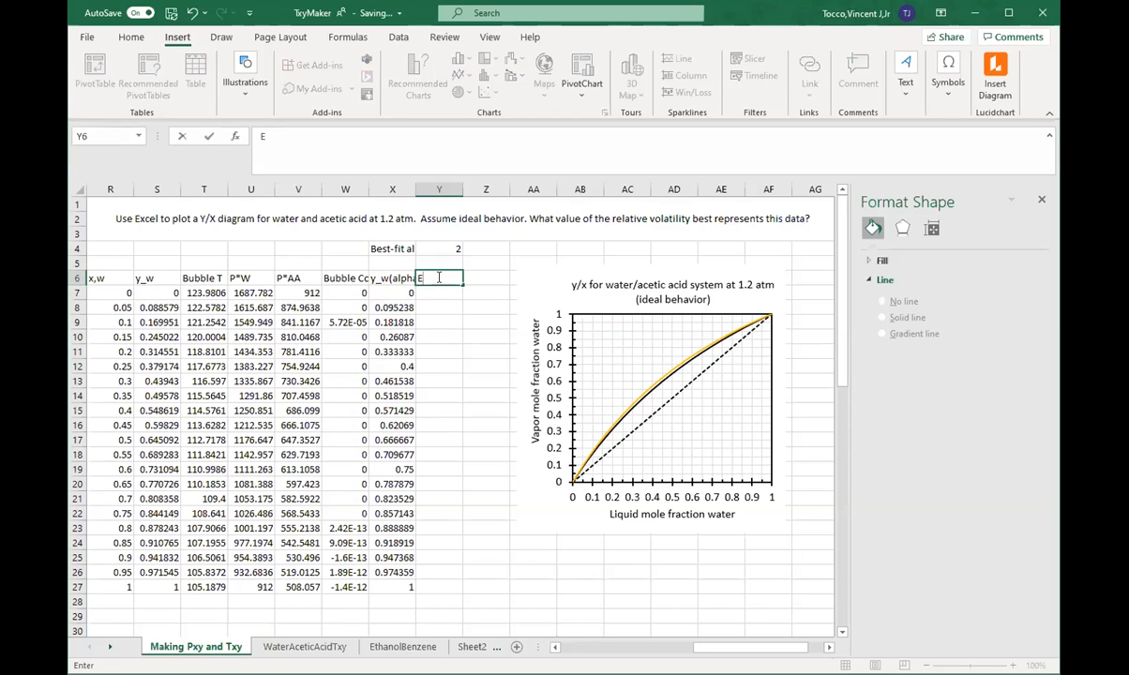
text(quared Error)
key(Return)
Step: Calculate the squared error in Y7 with =(S7-X7)^2 and fill the formula down to Y27
text(+*()
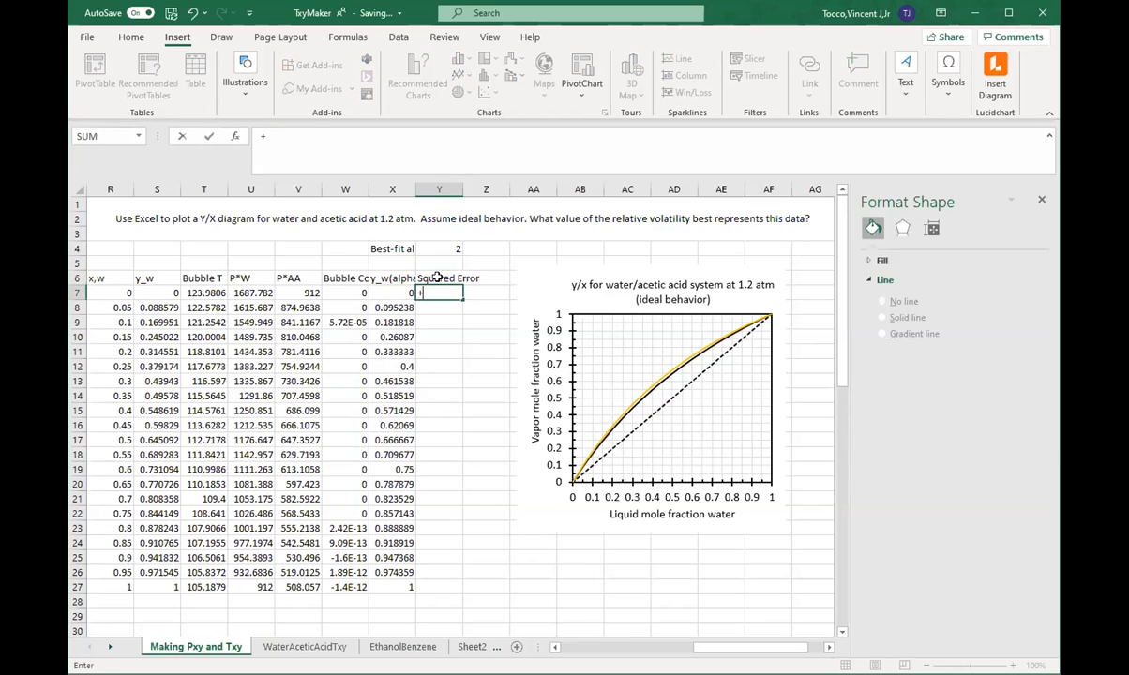
key(BackSpace)
key(BackSpace)
text(=()
click(156, 293)
text(-)
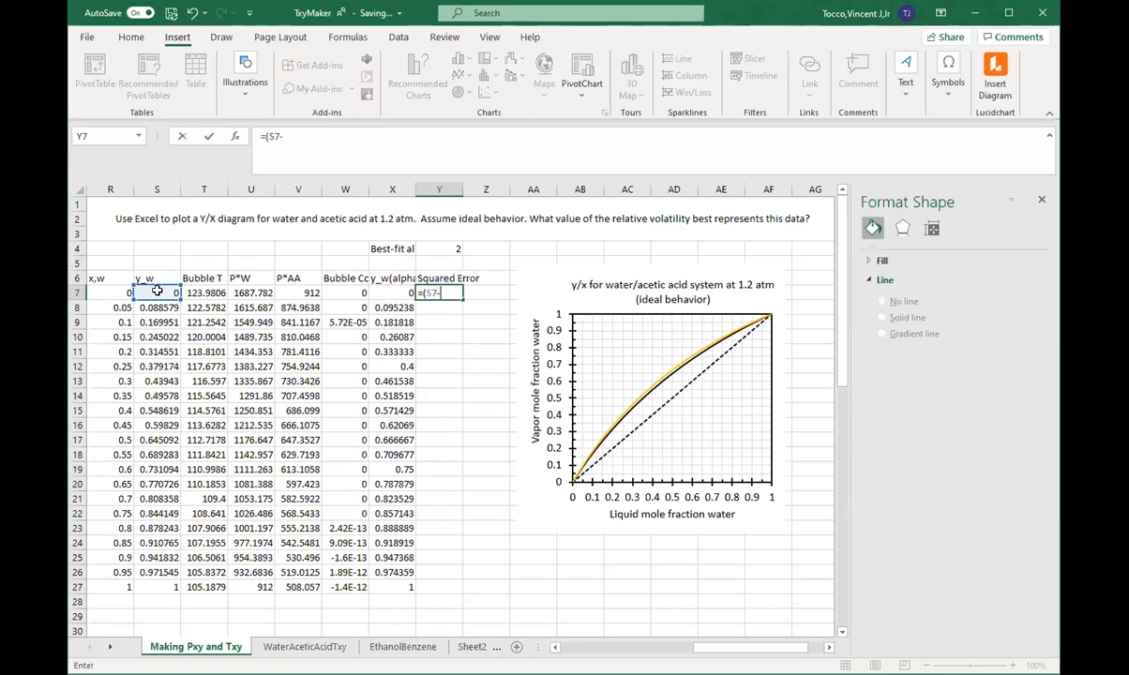
click(390, 292)
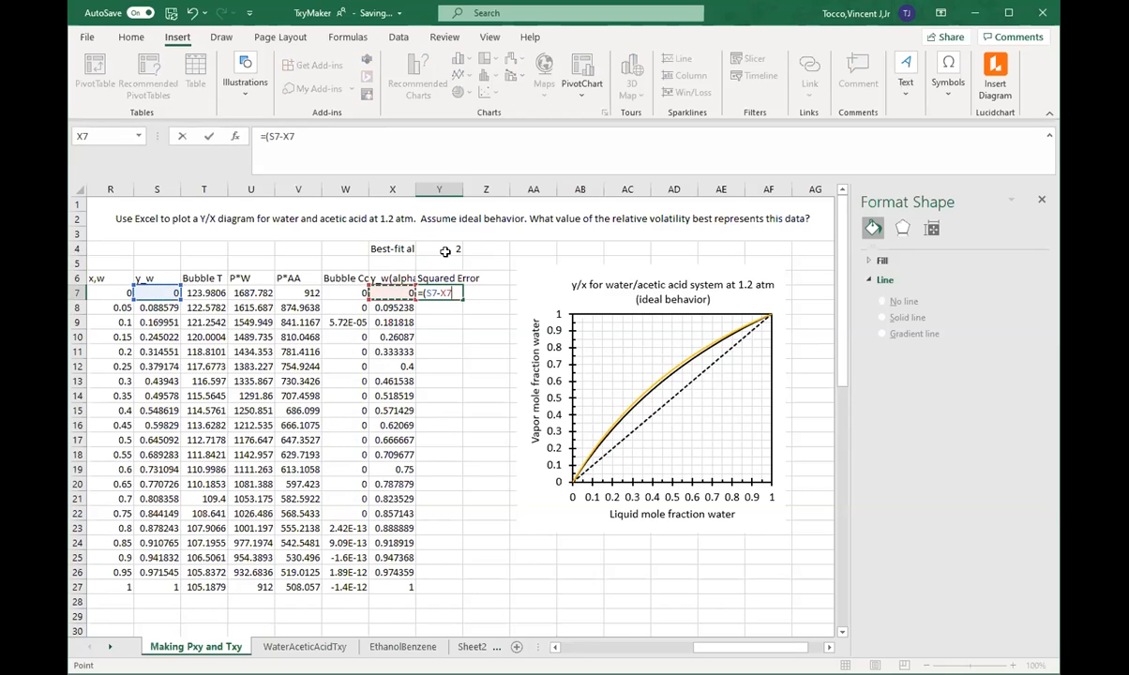
text()^)
key(Return)
click(455, 296)
drag(460, 298, 435, 606)
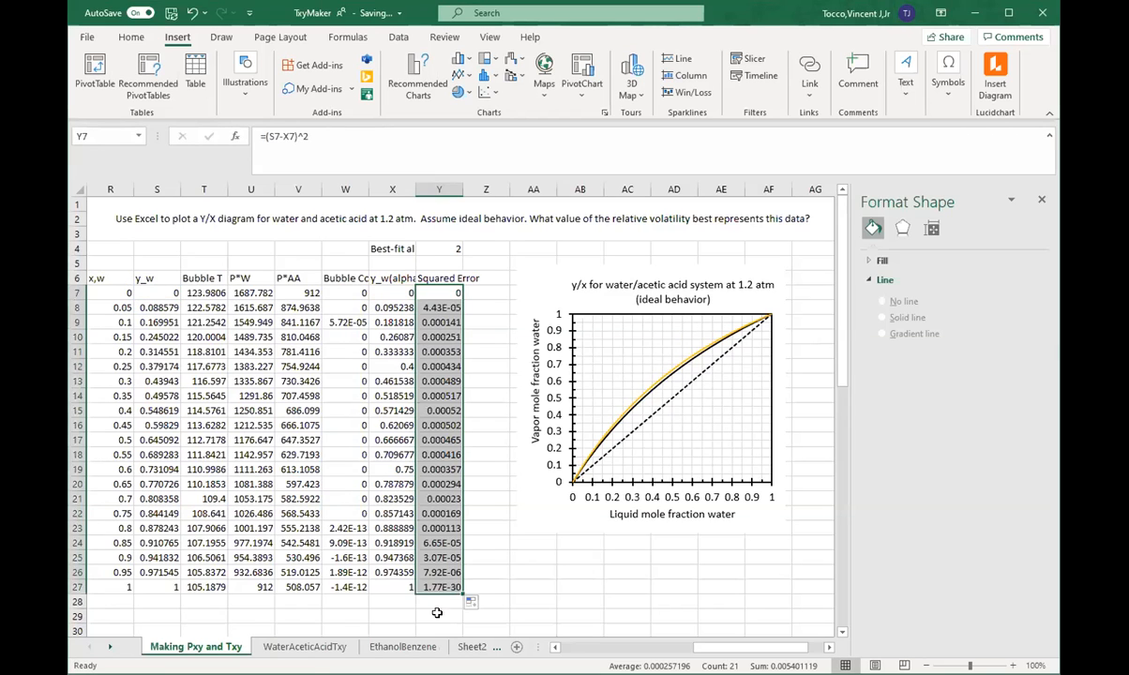
Step: Total the squared errors in Y29 with =SUM(Y7:Y27)
click(436, 612)
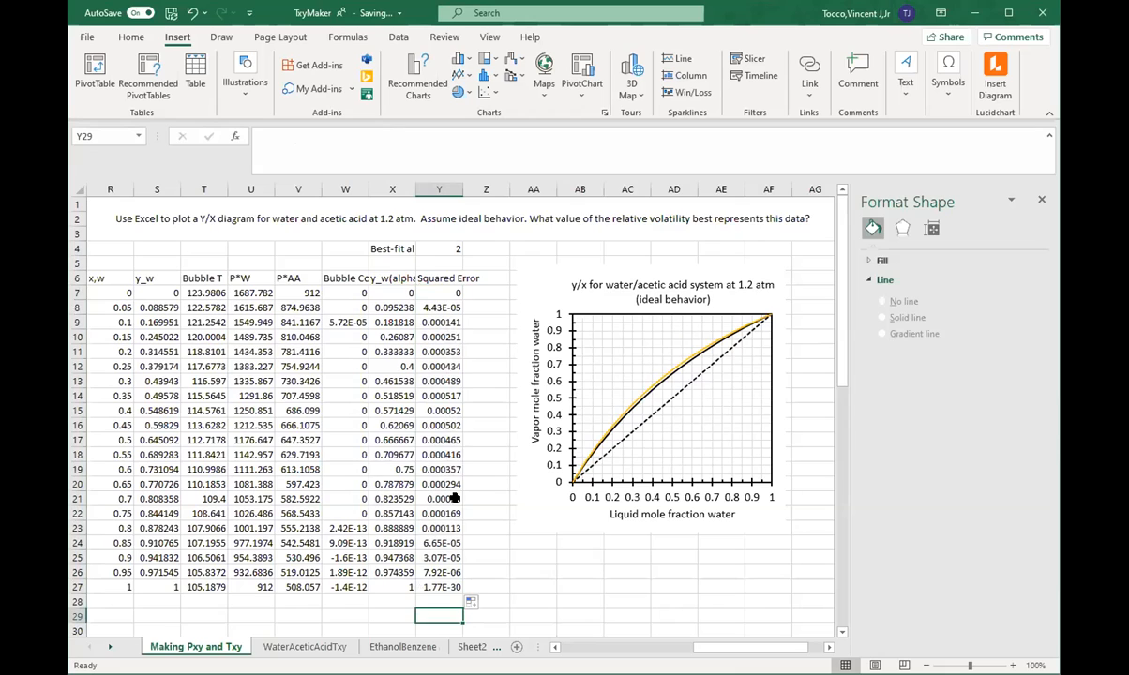
text(=)
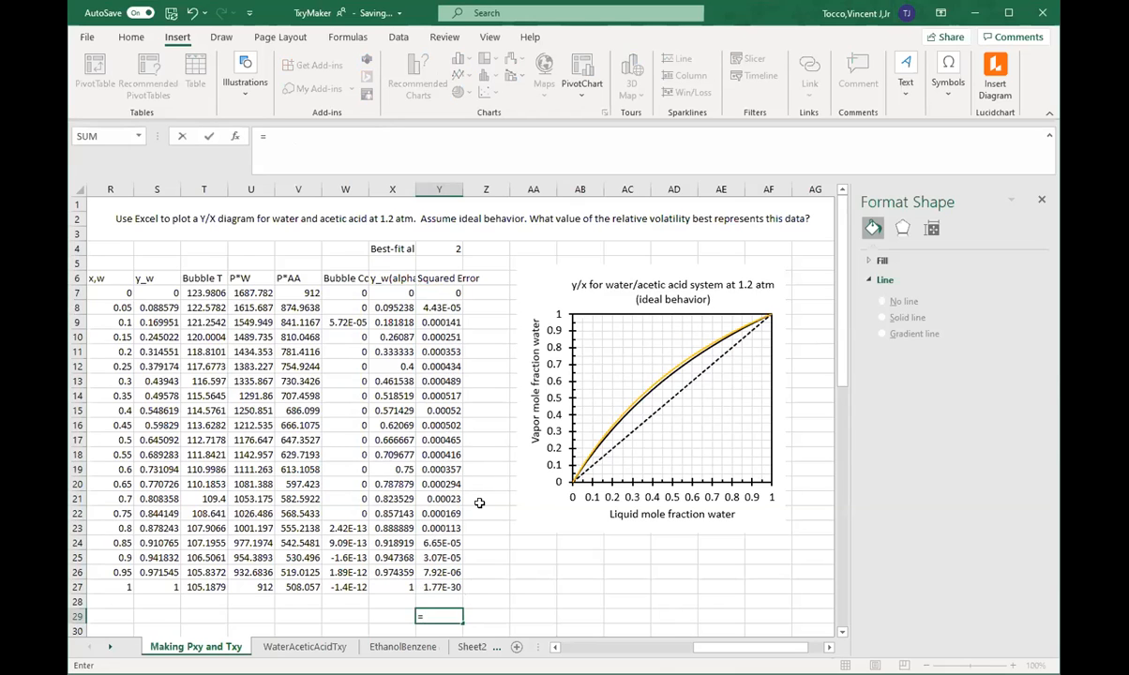
text(Sum()
click(439, 295)
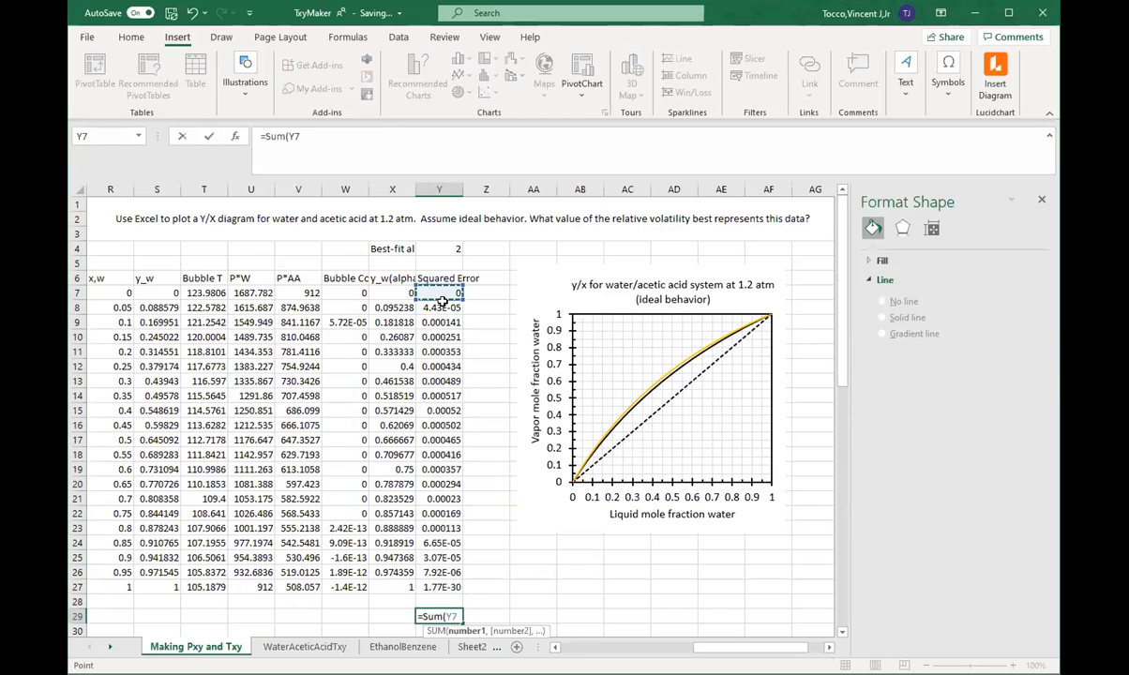
drag(439, 295, 437, 566)
key(Return)
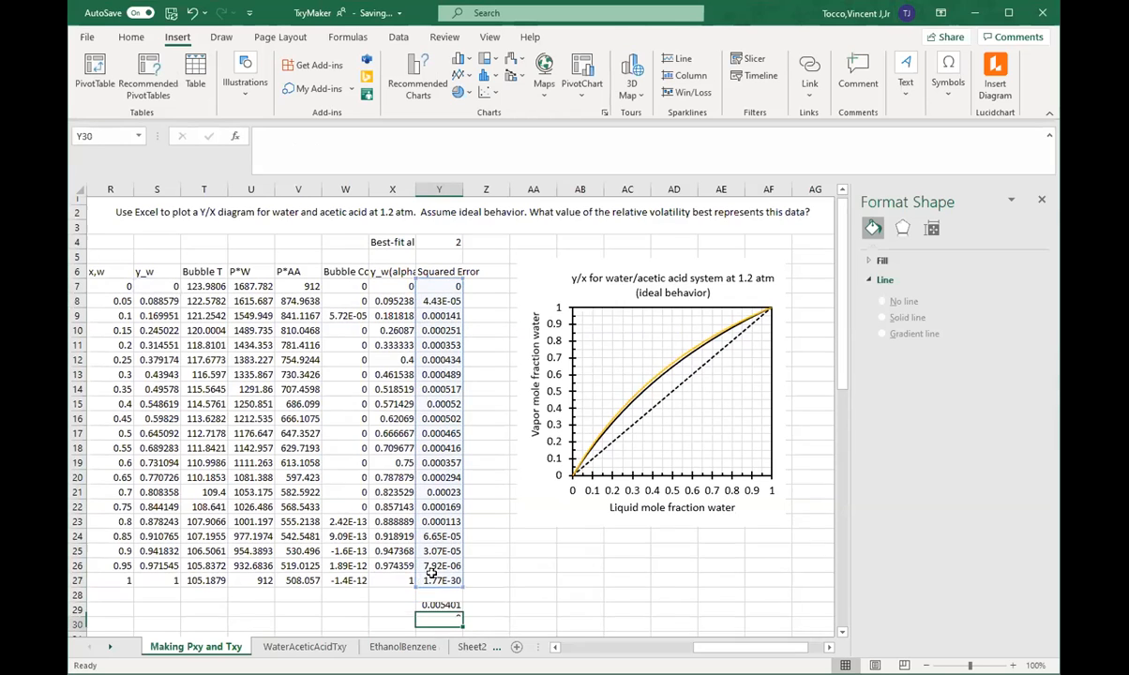
click(437, 601)
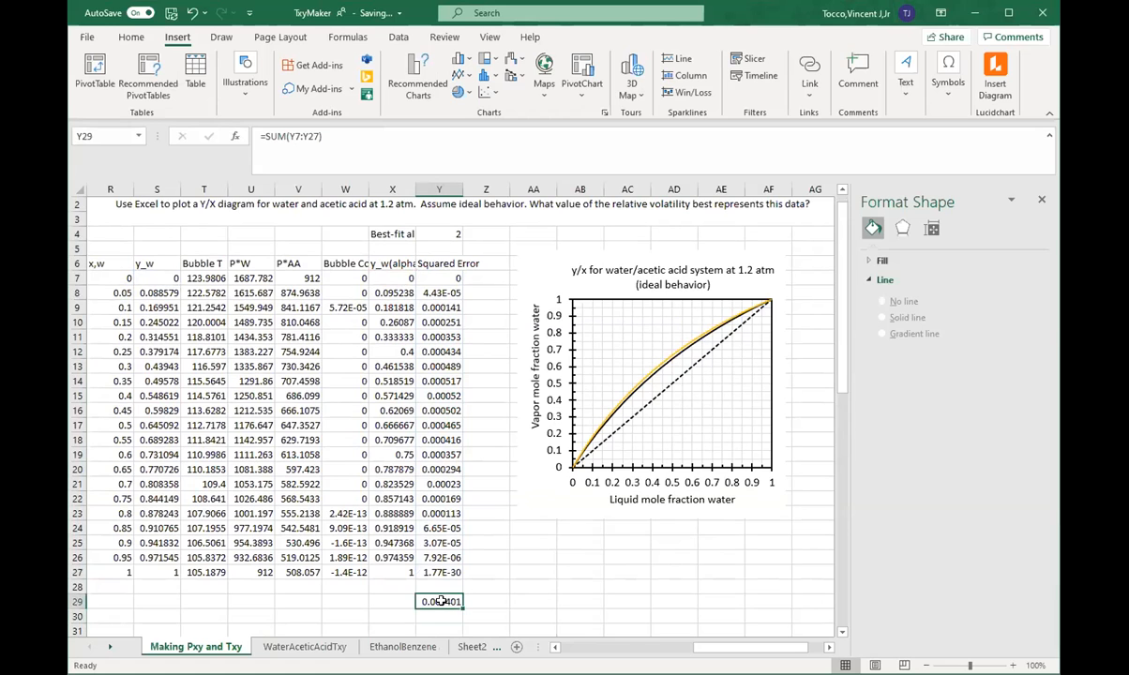
scroll(493, 328, up, 1)
click(412, 37)
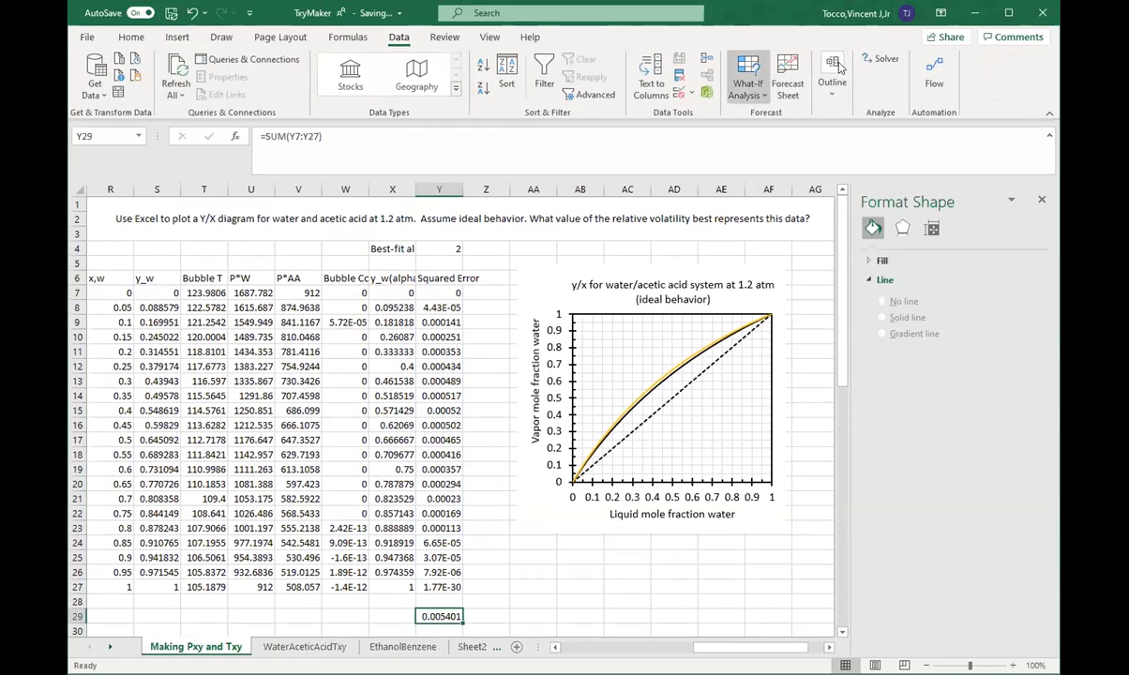
click(881, 60)
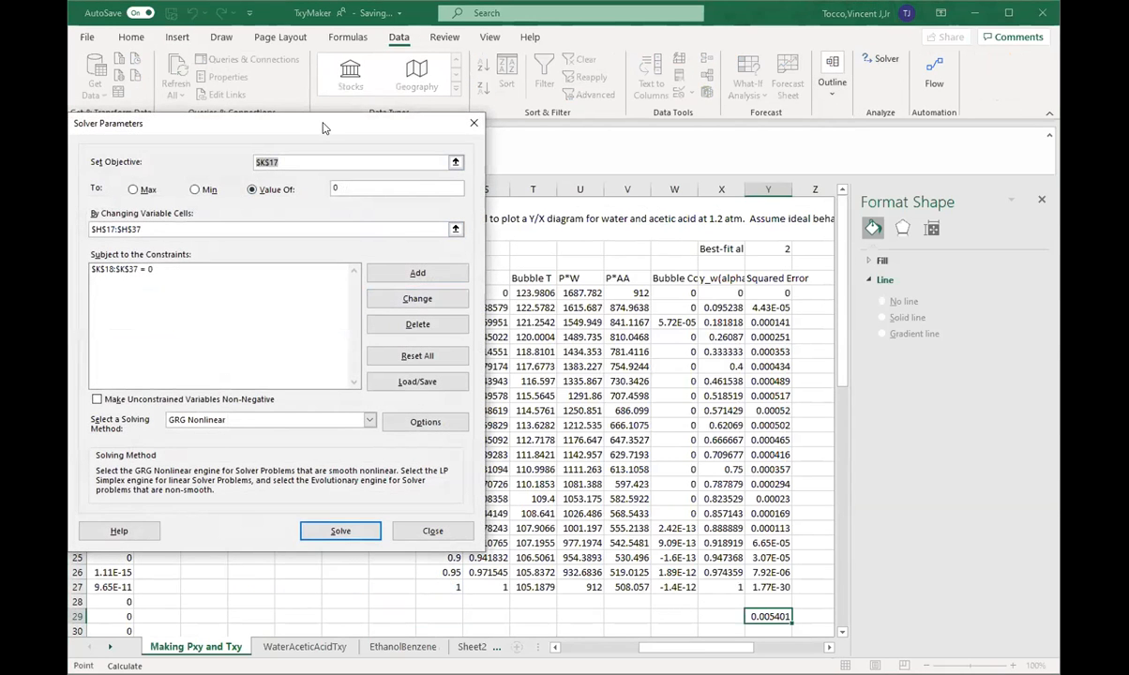
drag(324, 126, 389, 144)
mouse_move(734, 648)
mouse_down()
mouse_move(717, 648)
mouse_move(739, 648)
mouse_up()
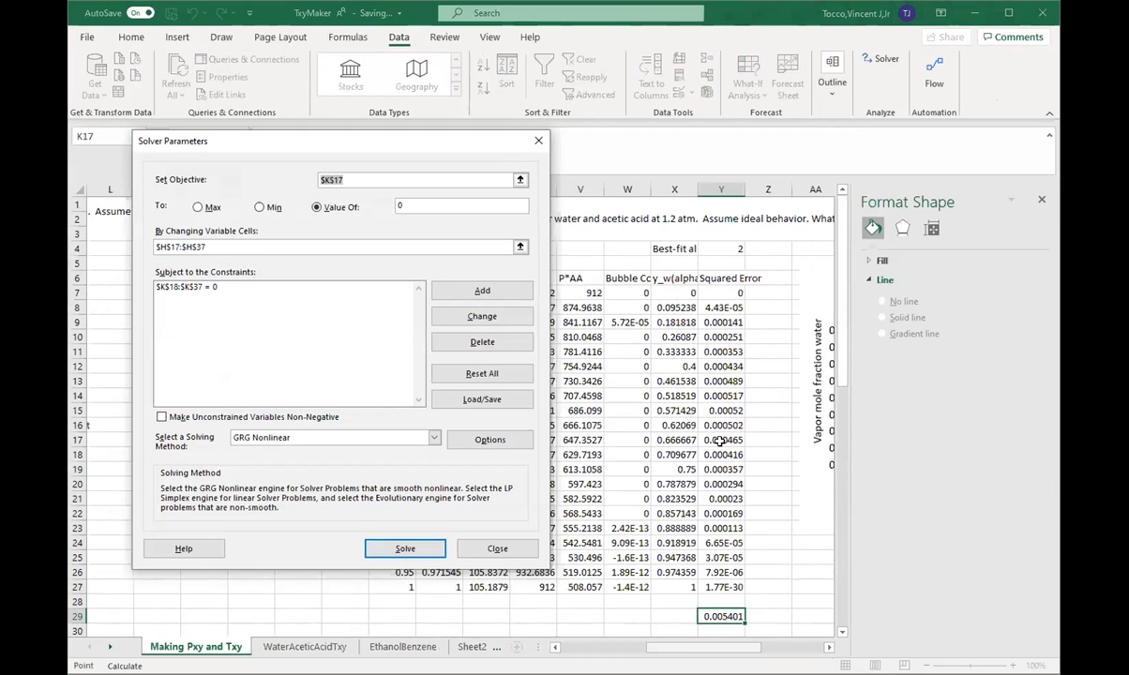
click(526, 547)
Step: Try an alpha of 10 in Y4 to see its effect on the squared error total, and restore it to 2
drag(708, 648, 752, 645)
text(10)
key(Return)
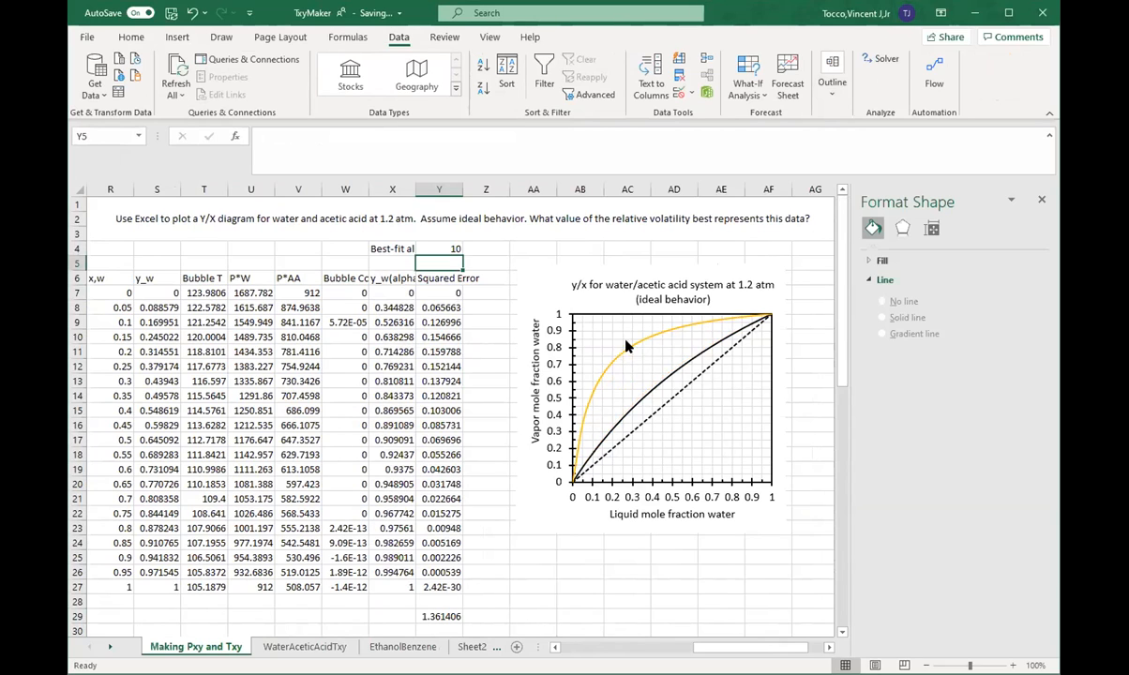
click(441, 248)
text(2)
key(Return)
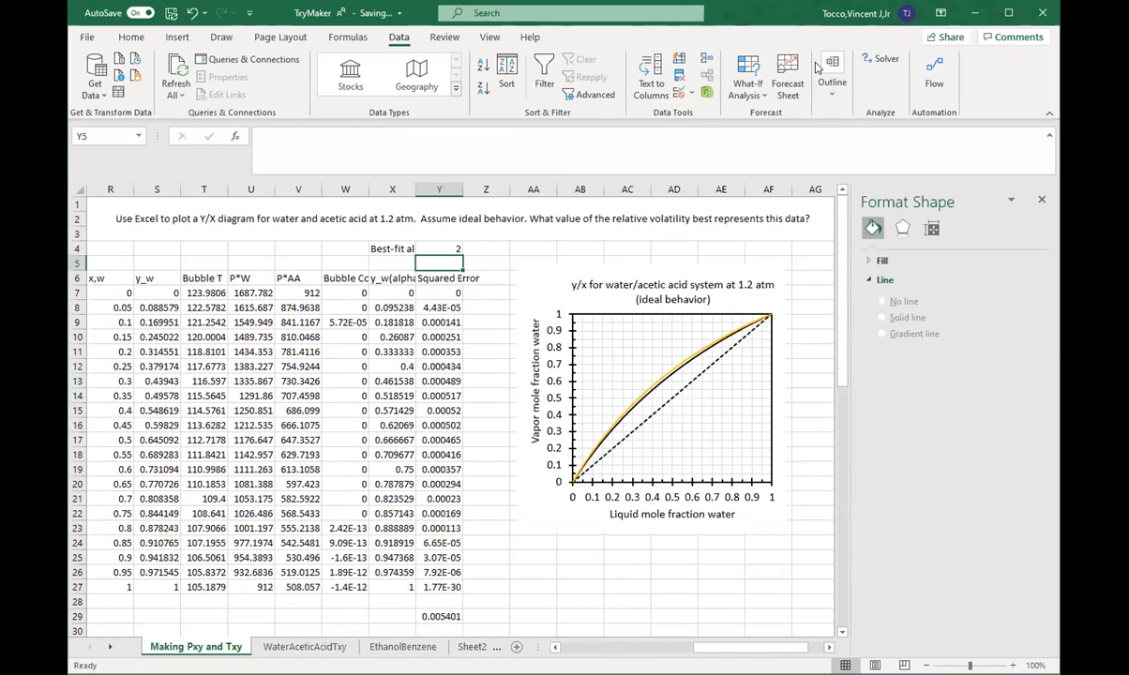
Step: Open Solver and set its objective to minimize the squared error total in Y29
click(880, 60)
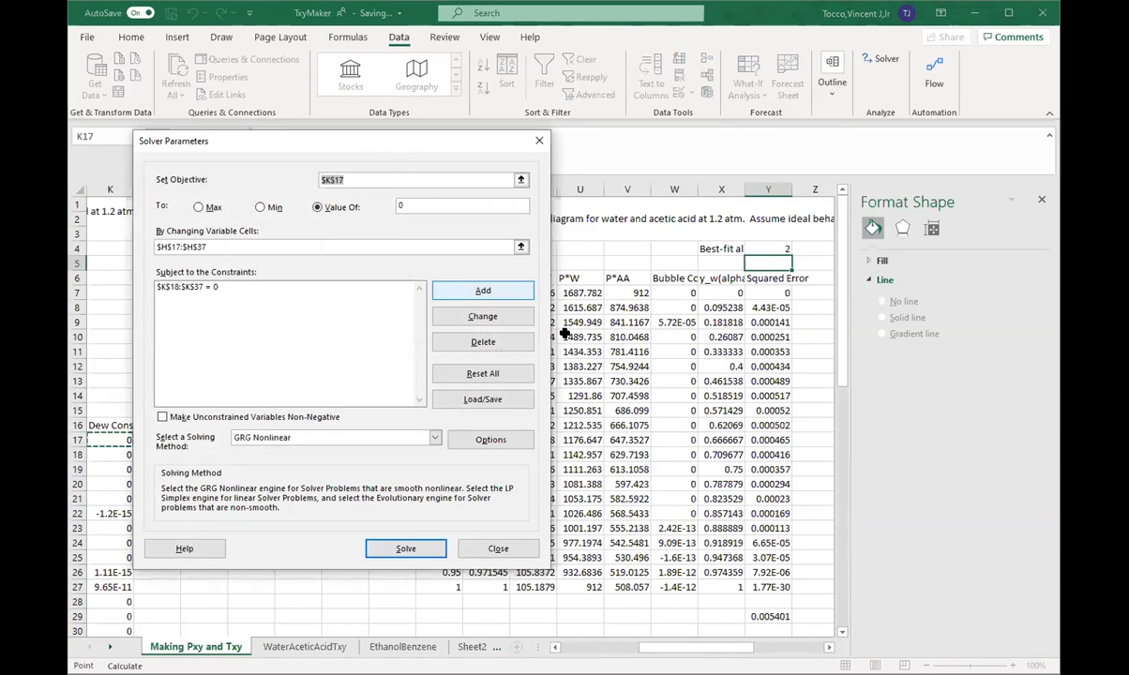
click(766, 616)
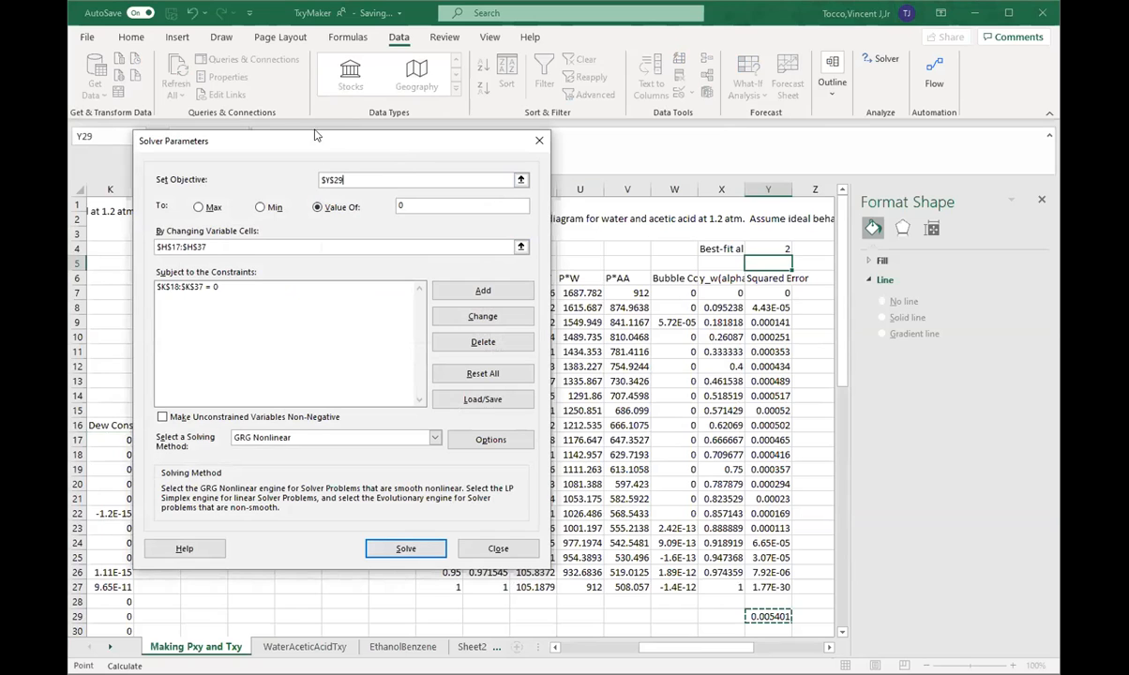
click(262, 207)
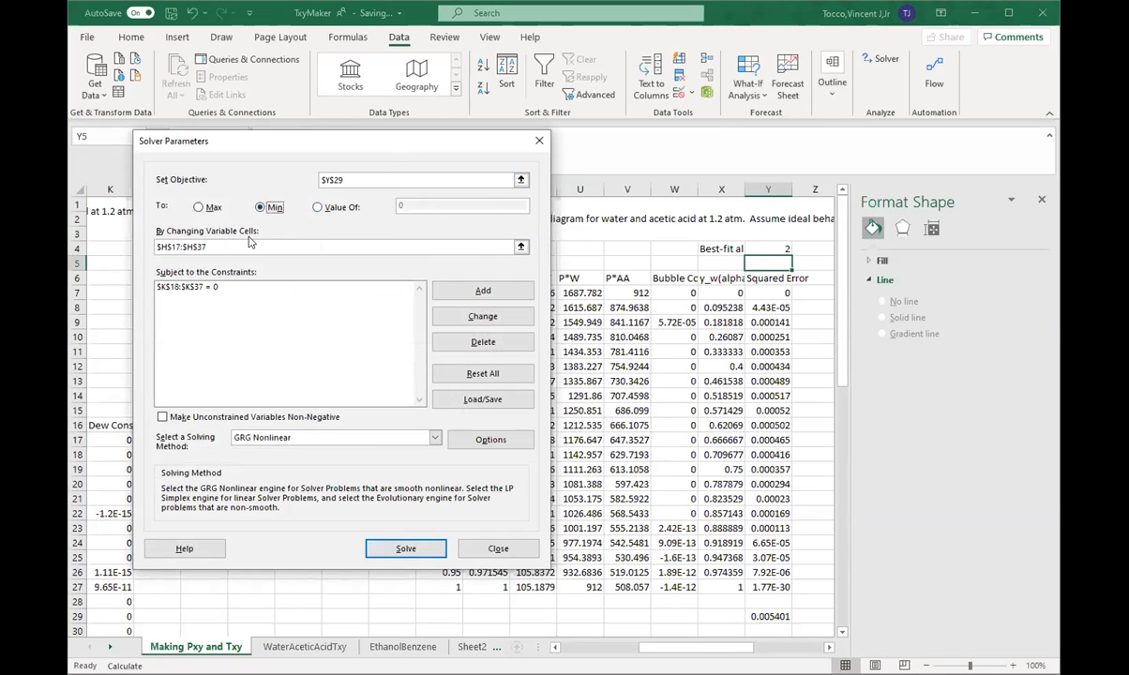
Step: Replace Solver's changing variable cells with the best-fit alpha cell Y4
drag(250, 245, 138, 247)
key(BackSpace)
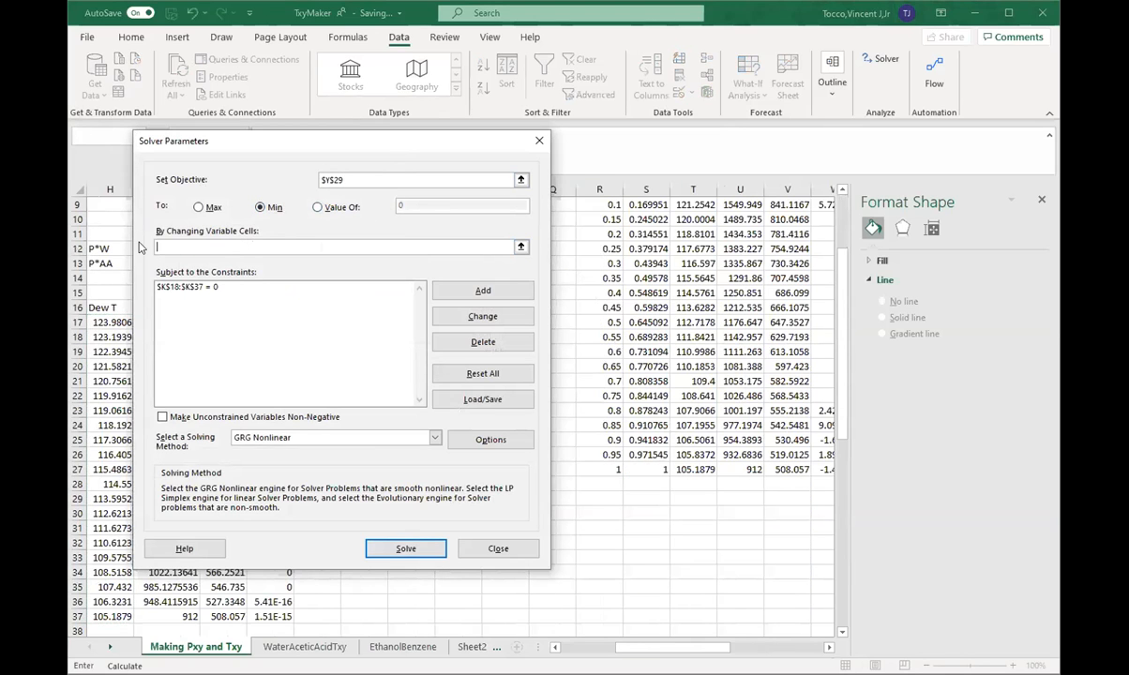
click(750, 647)
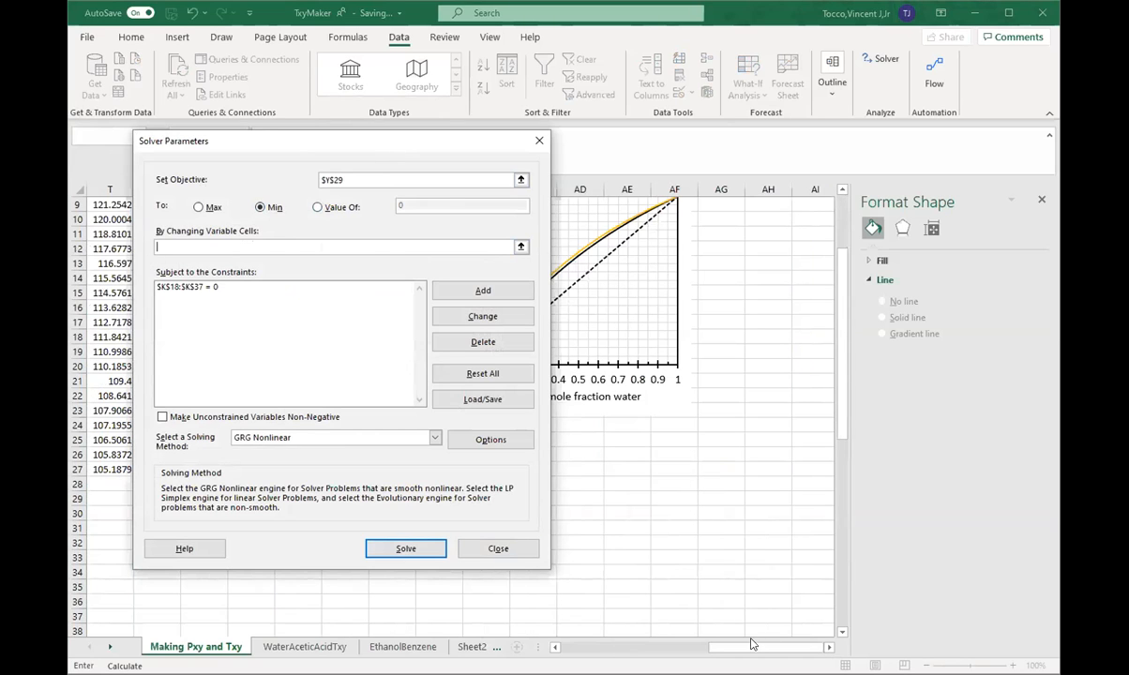
drag(750, 647, 705, 619)
scroll(663, 470, up, 3)
click(627, 249)
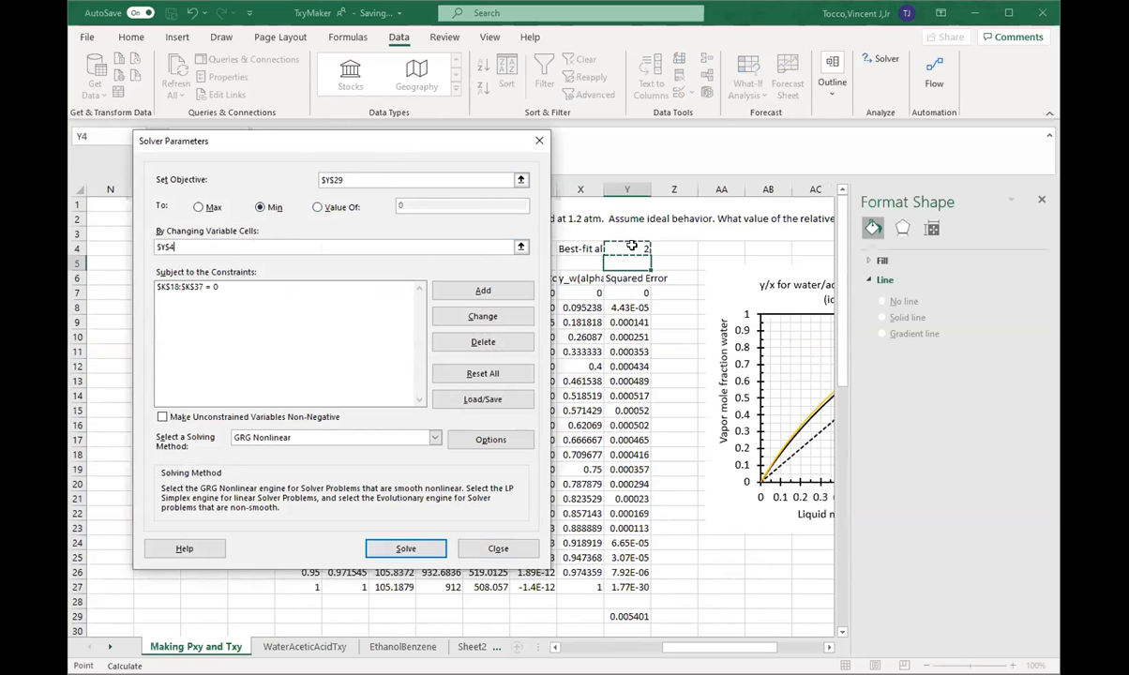
Step: Delete the $K$18:$K$37 = 0 constraint, run Solver with GRG Nonlinear, and keep the solution
click(252, 287)
click(472, 340)
click(403, 548)
click(406, 371)
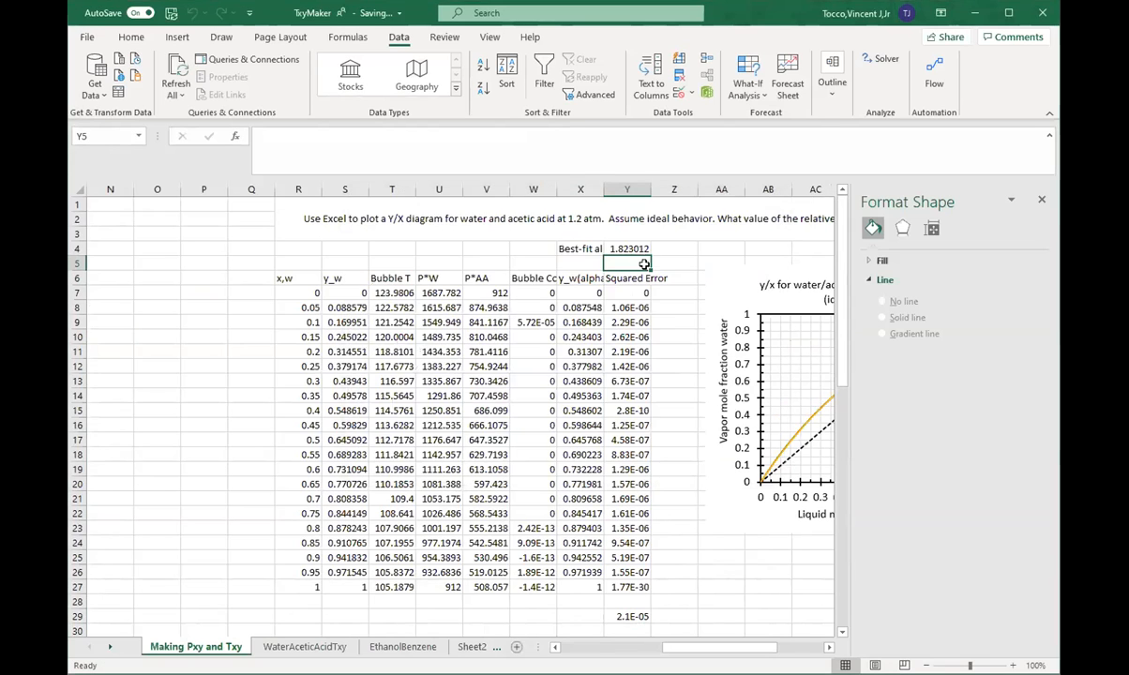
Step: Examine the solved alpha in Y4 and how closely the alpha curve follows the equilibrium curve on the y/x chart
click(630, 248)
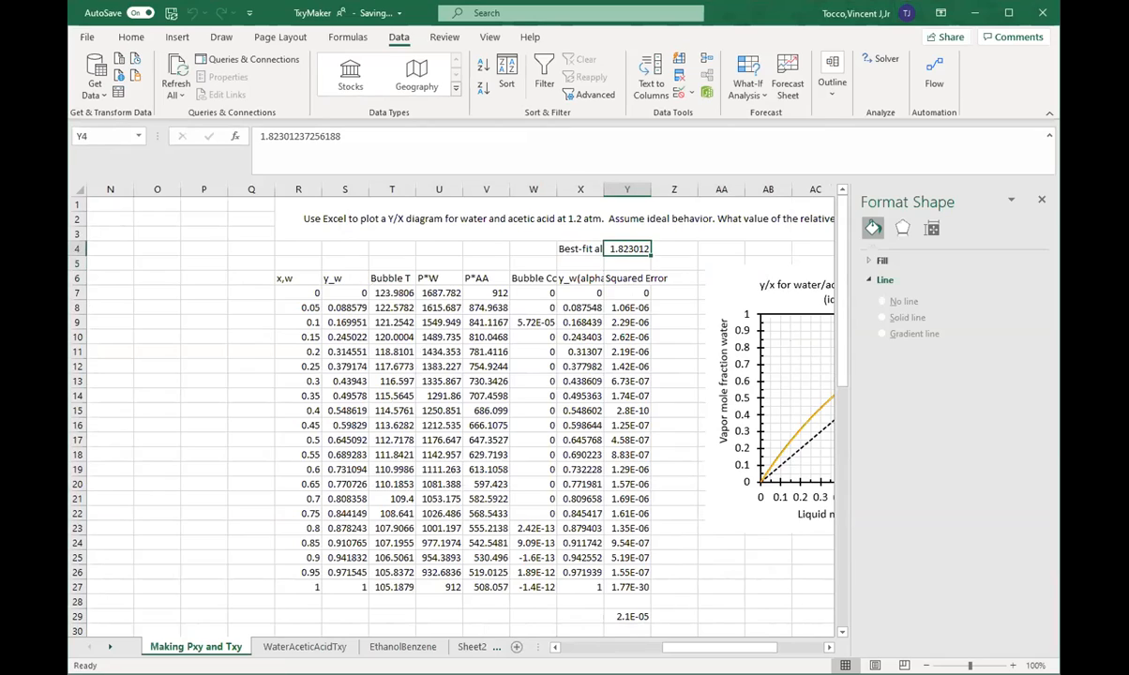
scroll(711, 552, right, 3)
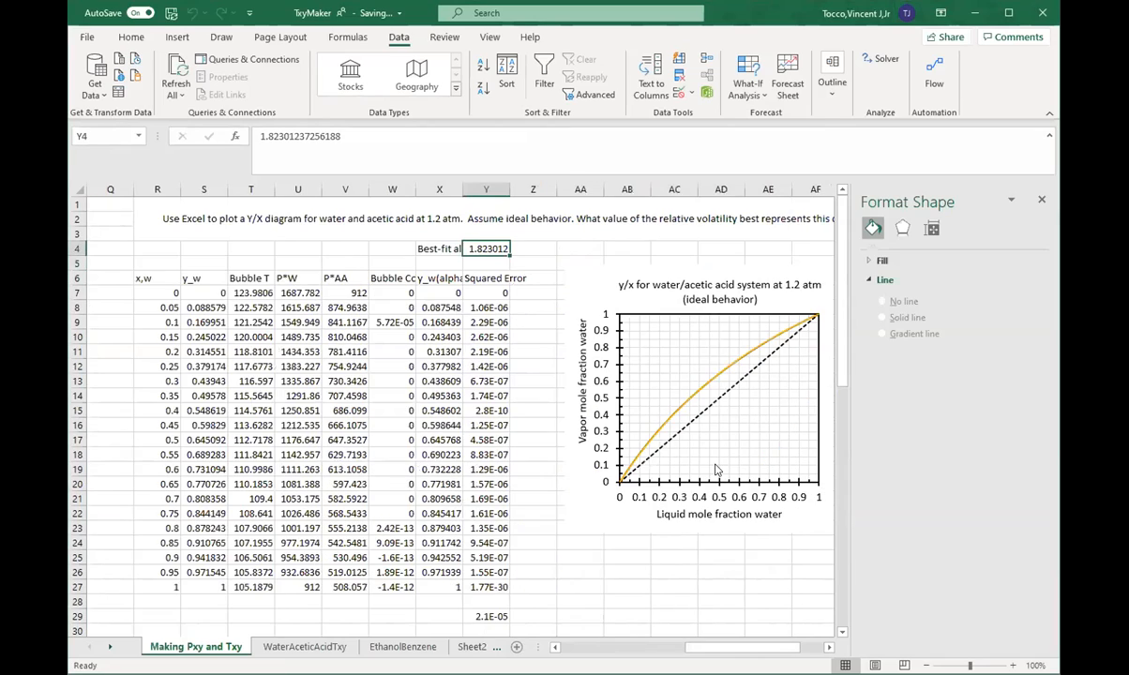
scroll(715, 469, up, 4)
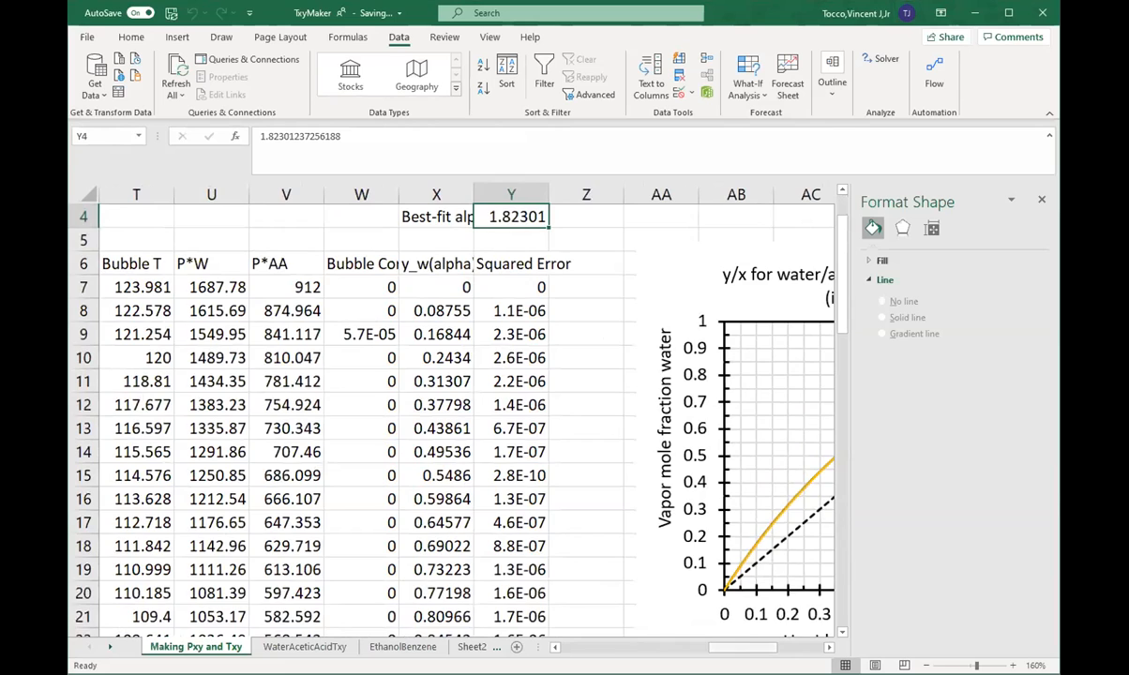
scroll(461, 481, right, 5)
scroll(462, 479, up, 1)
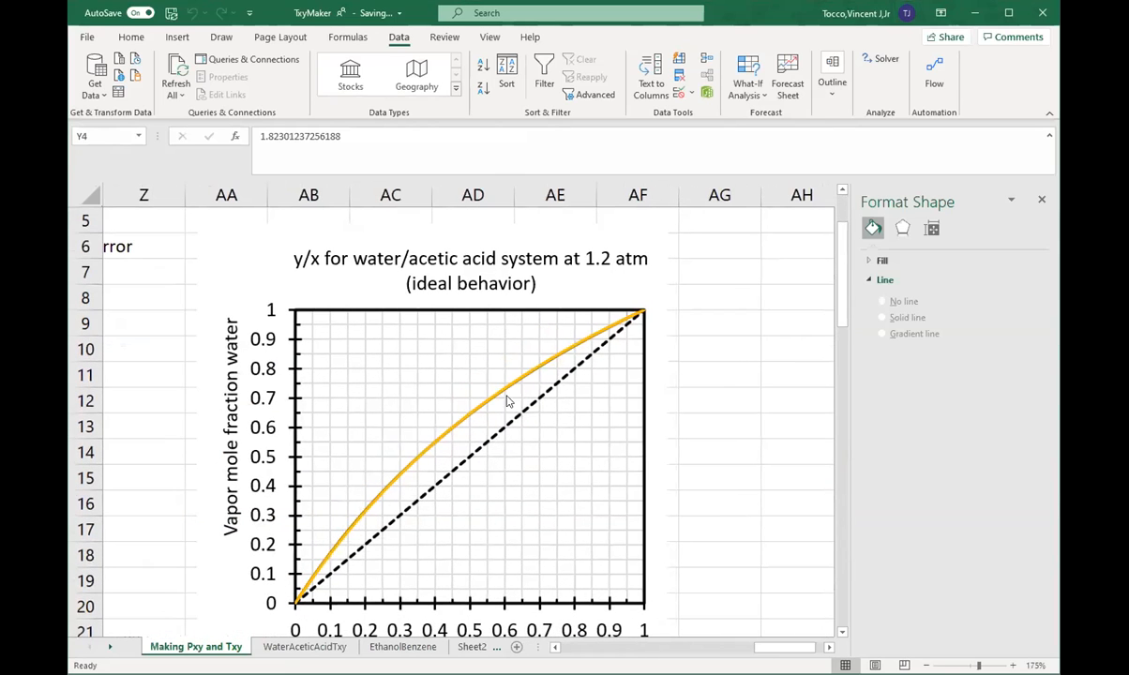
drag(769, 648, 760, 648)
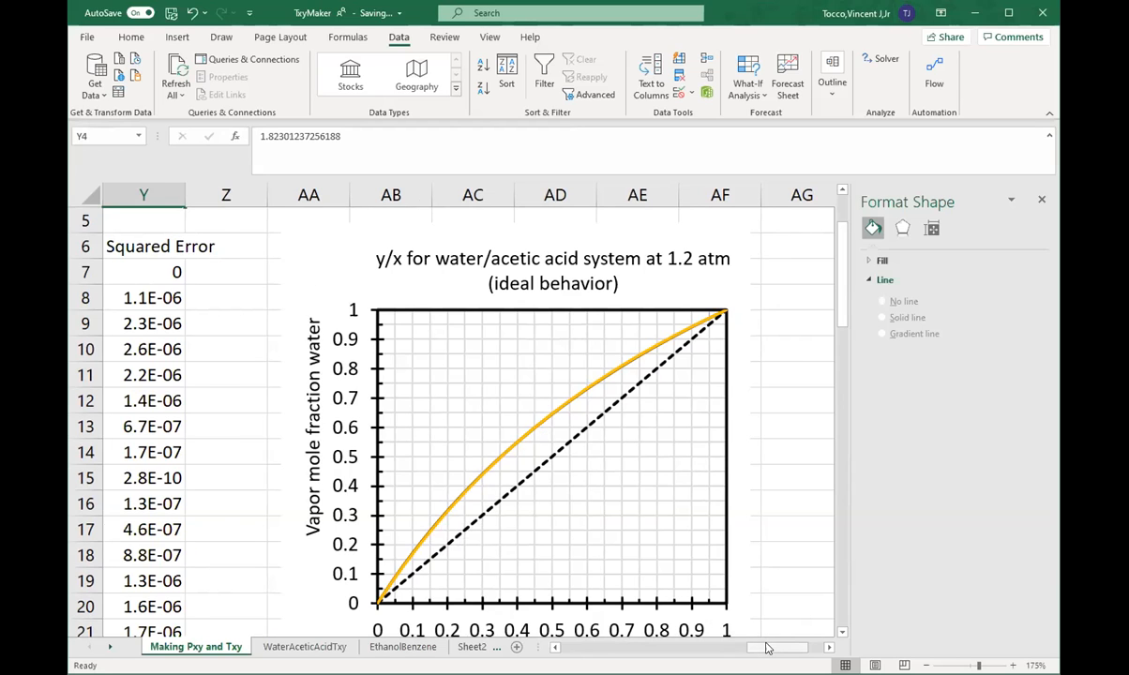
ctrl+scroll(592, 497, down, 1)
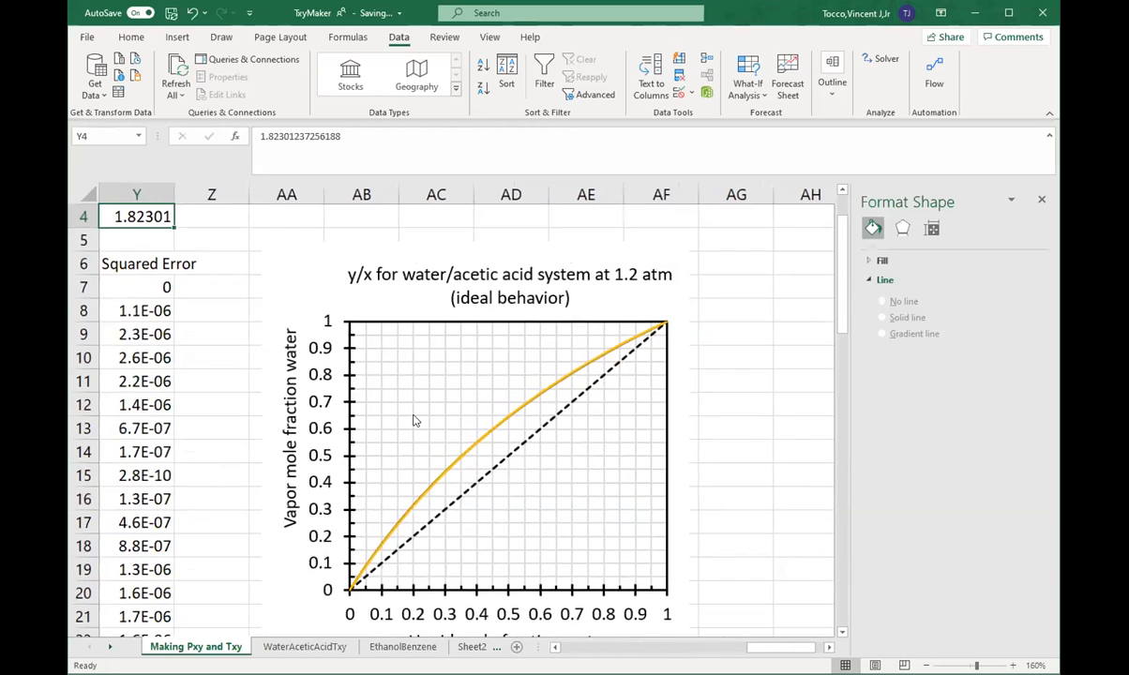